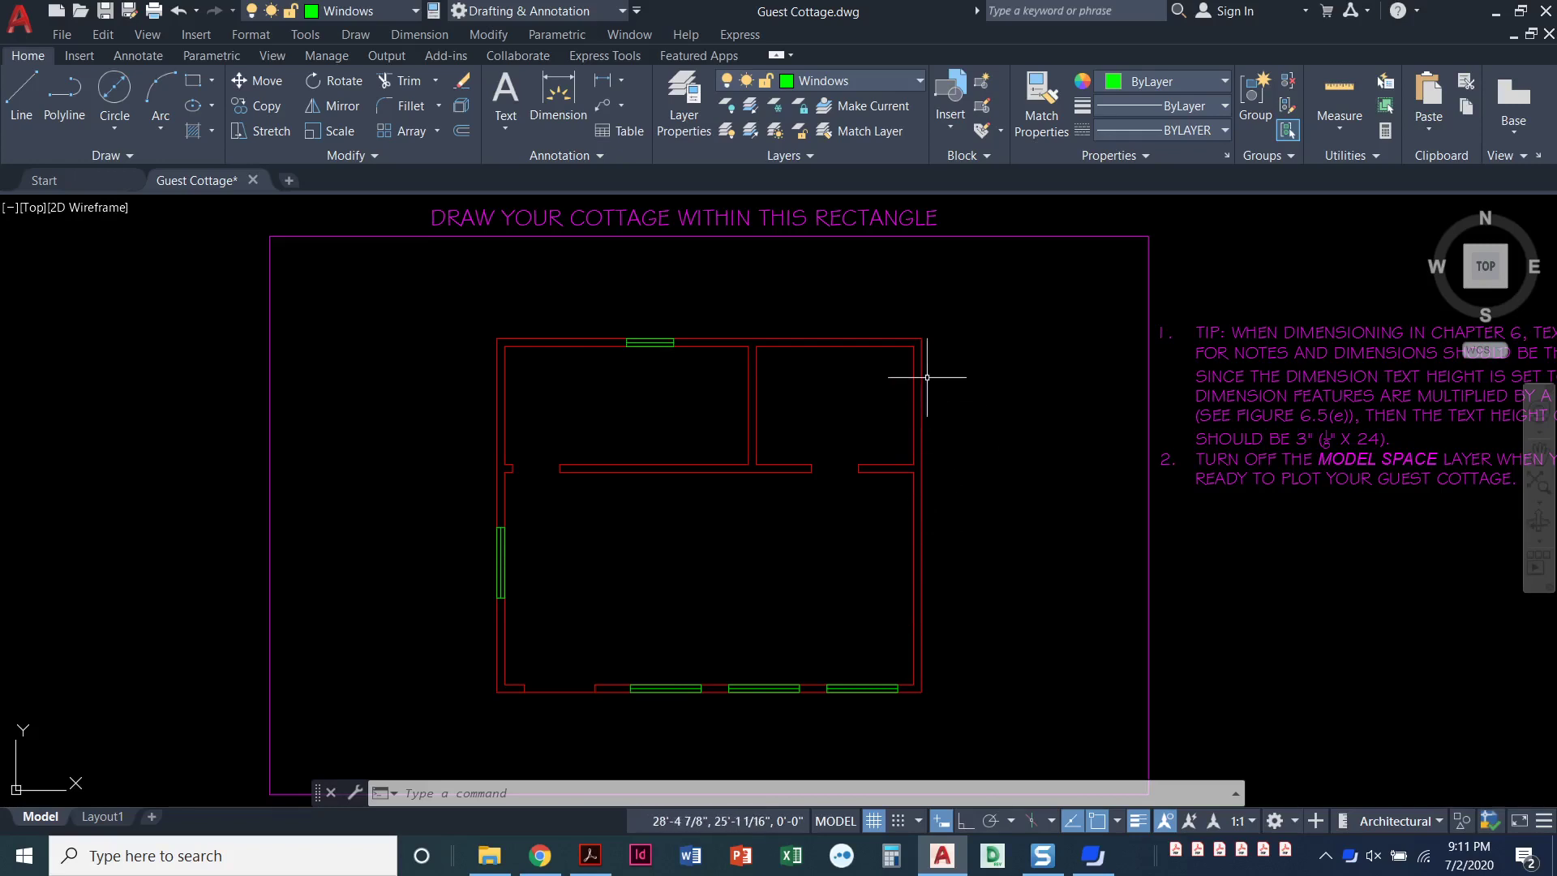
Make Doors the current layer in place of Windows using the Layer dropdown.
left_click(920, 85)
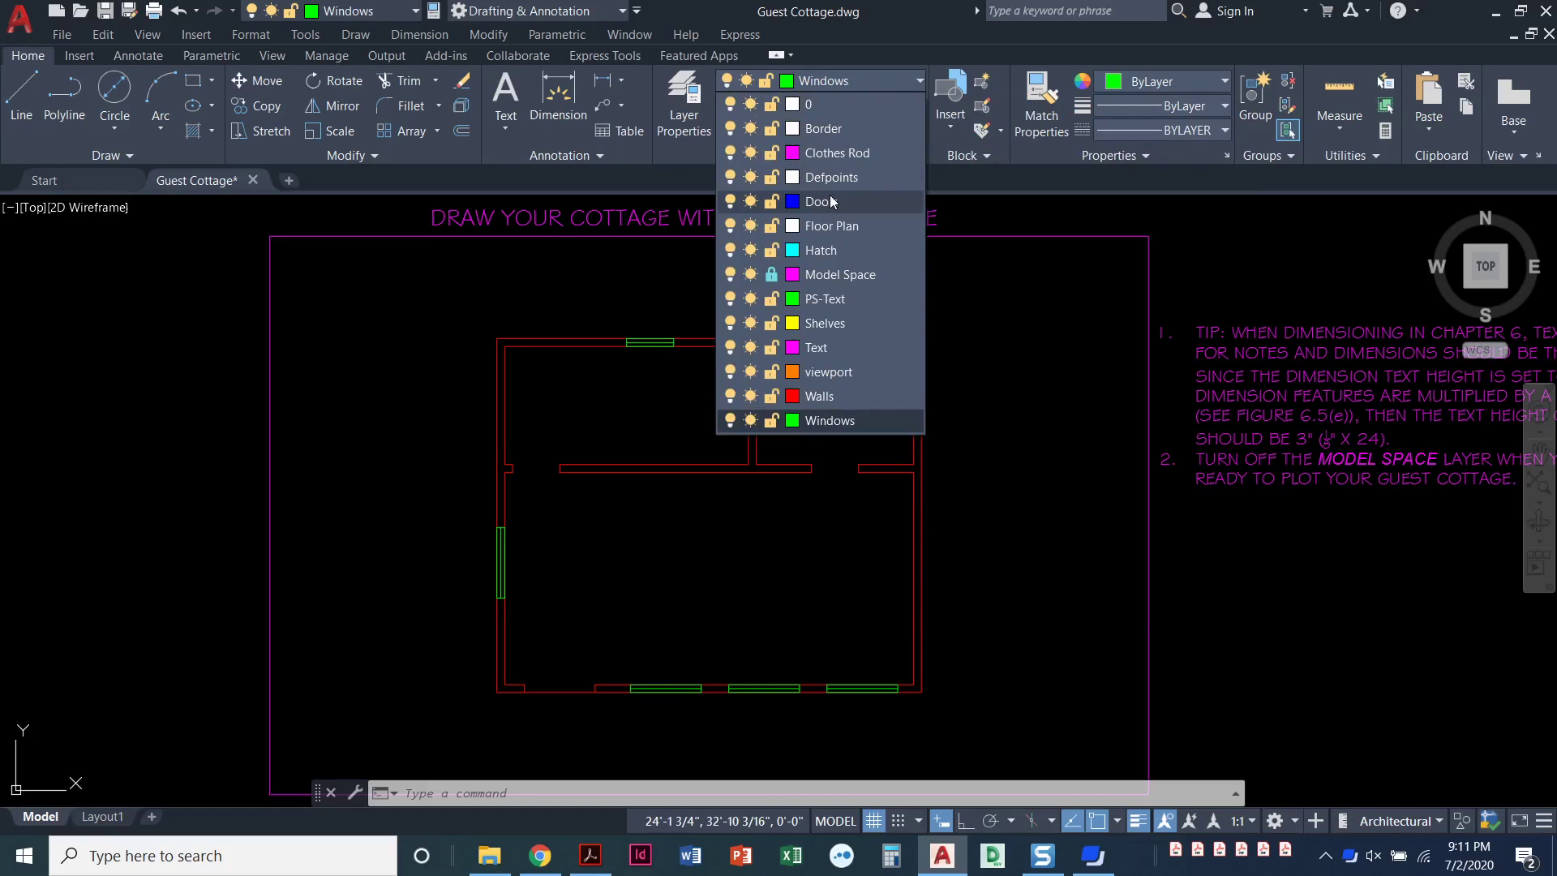
left_click(822, 203)
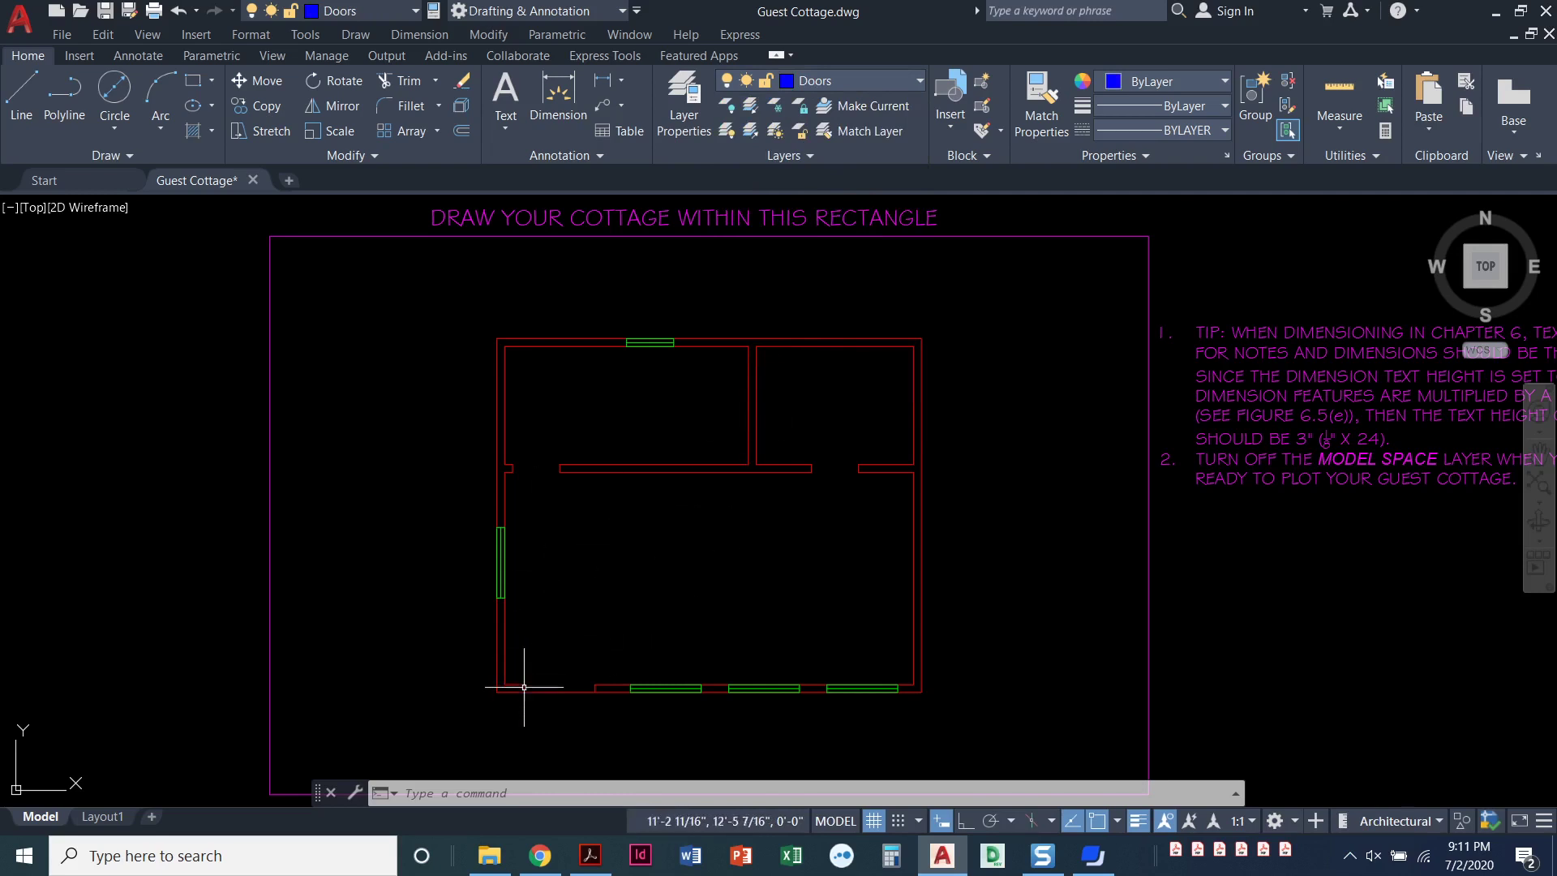
Draw a 1 by 36 rectangle door leaf from the wall end at the lower-left opening.
scroll(522, 710, "up", 4)
scroll(527, 673, "up", 1)
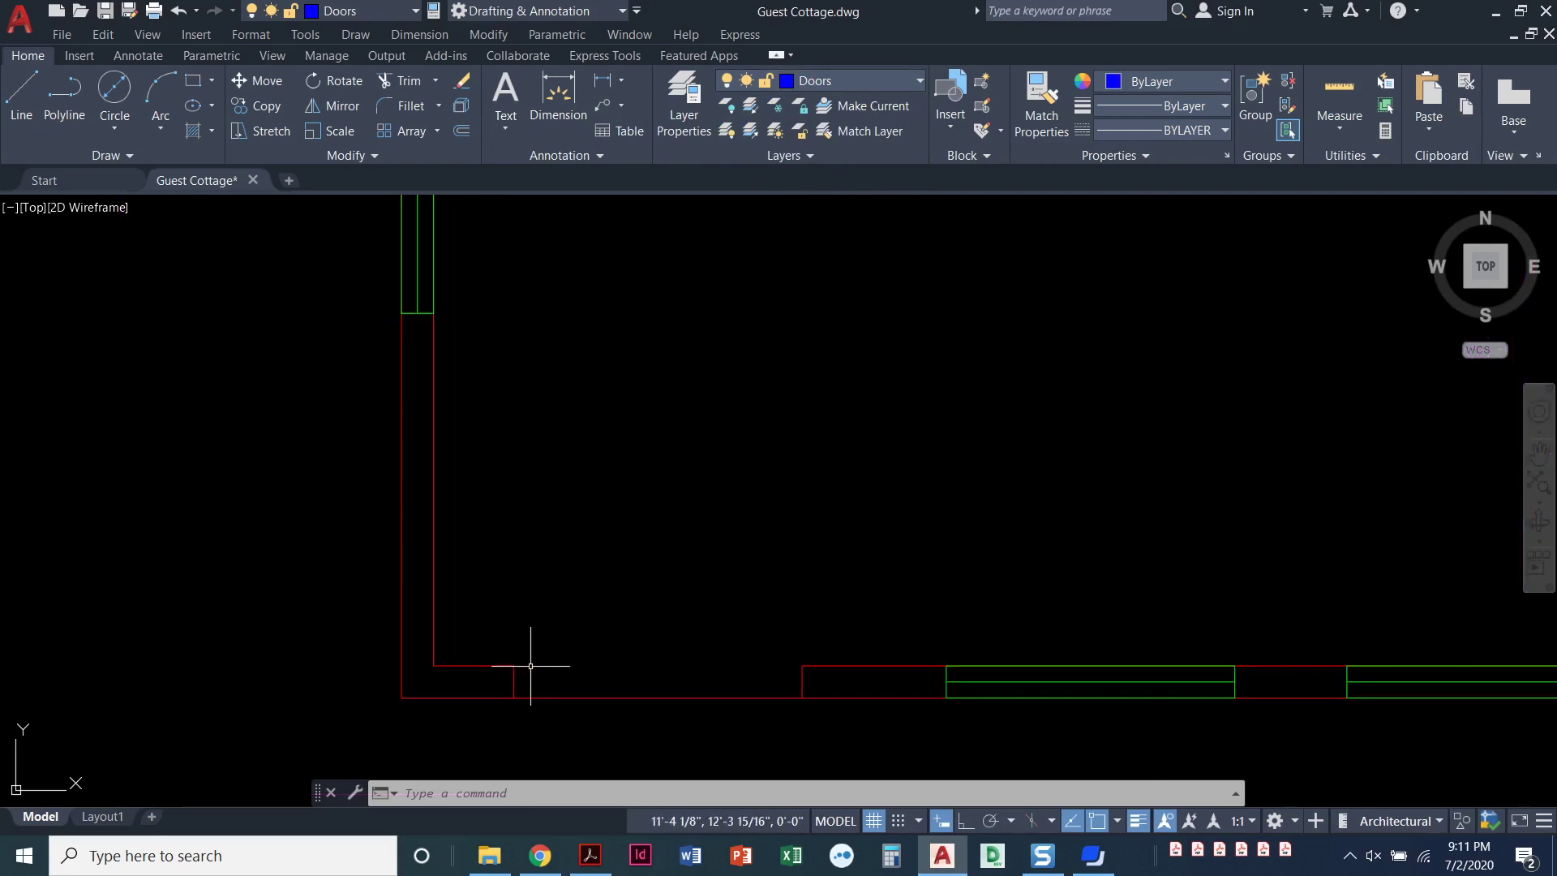
middle_click_drag(563, 636, 586, 580)
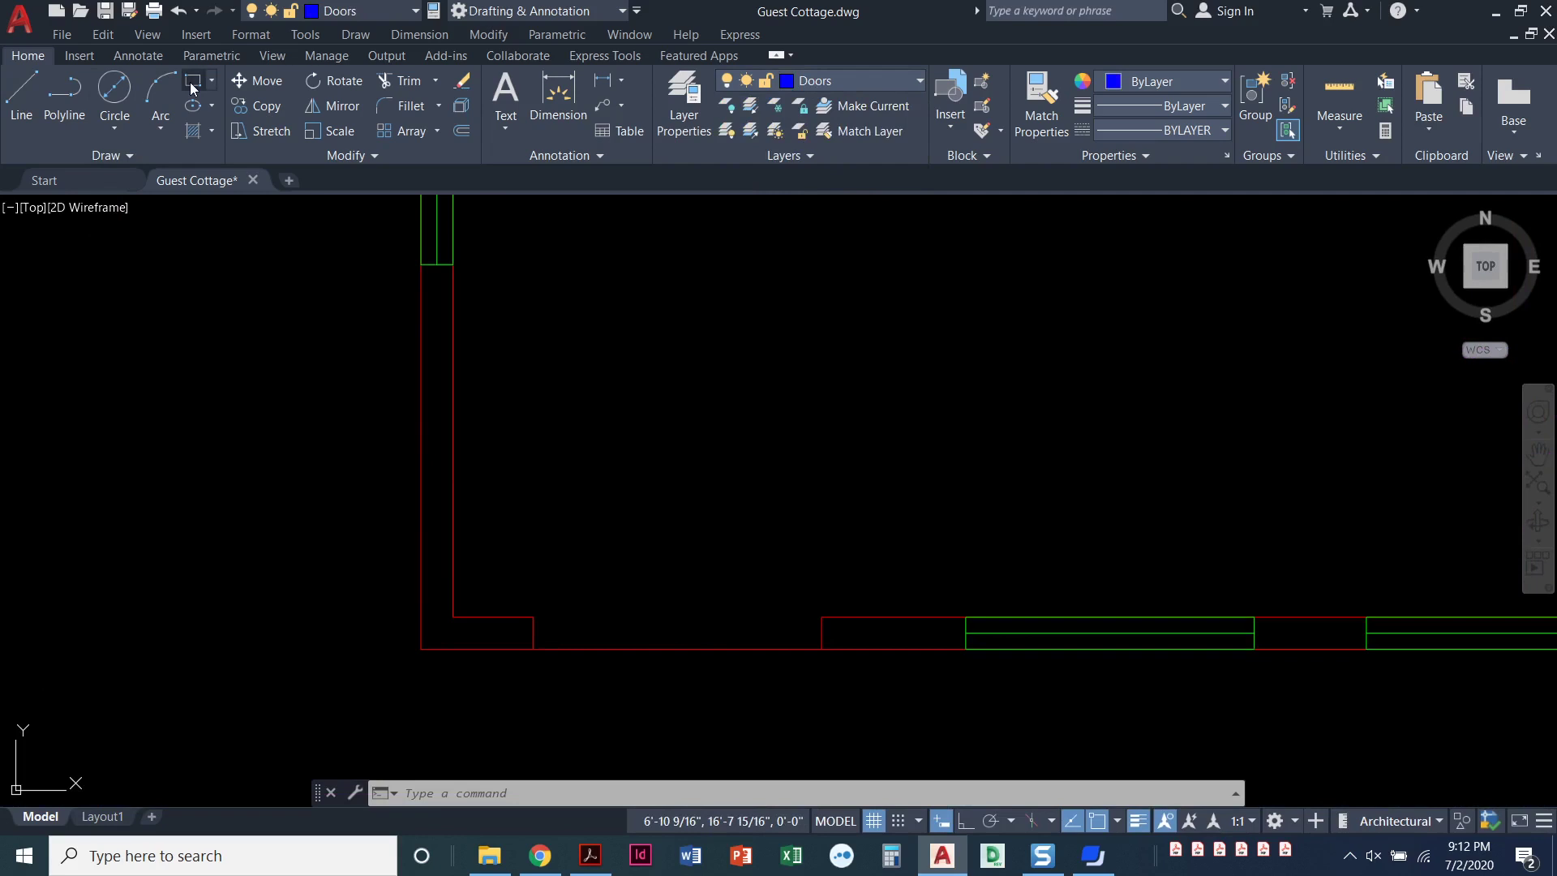
left_click(192, 82)
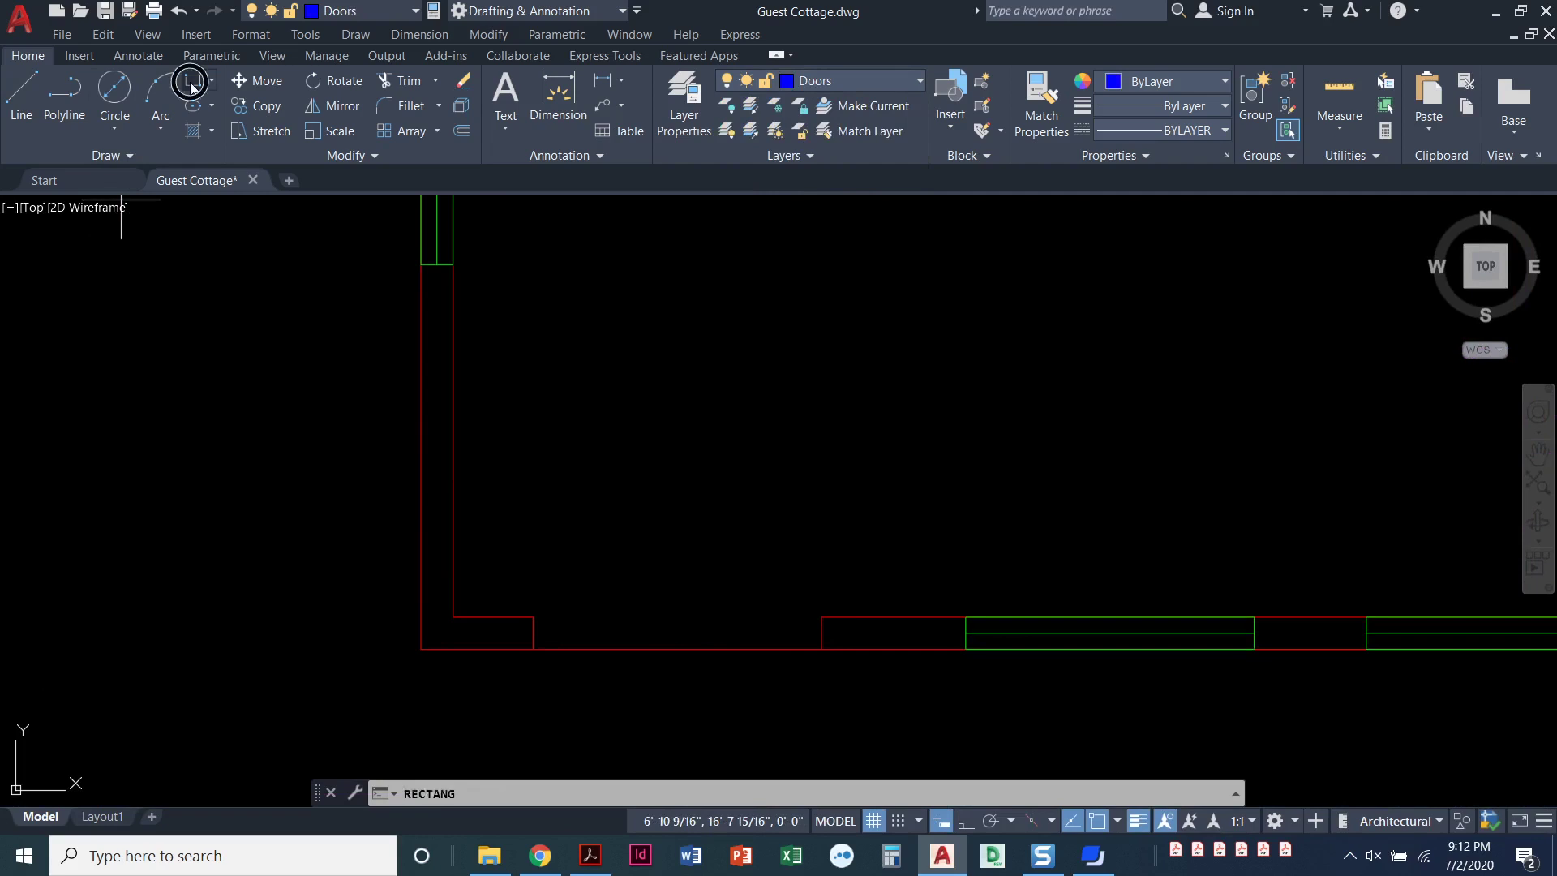
left_click(532, 618)
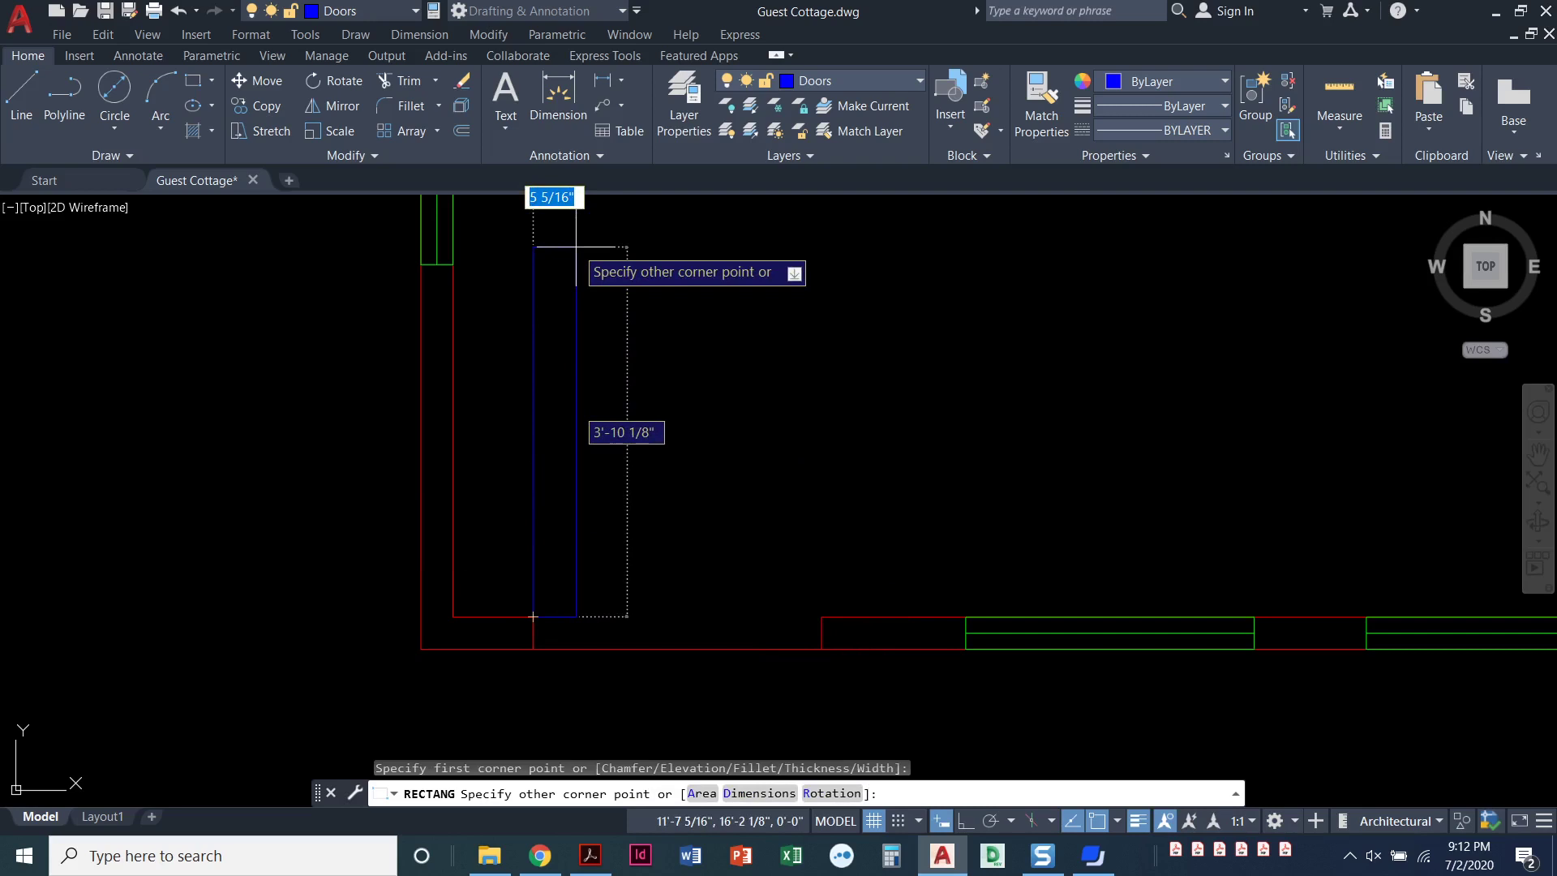
type("1")
key("Tab")
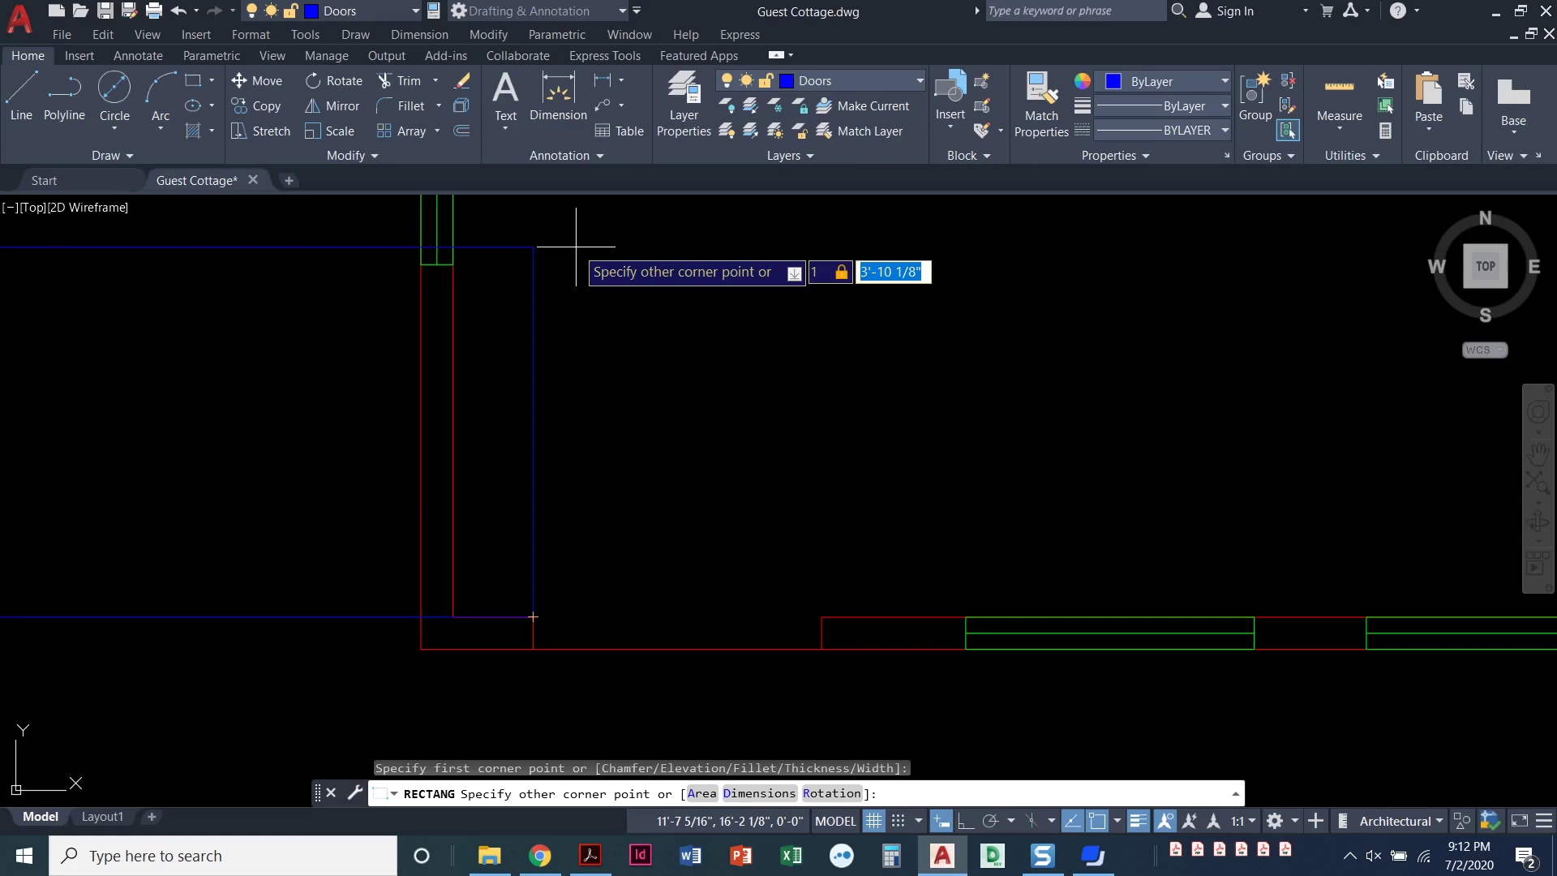
type("36")
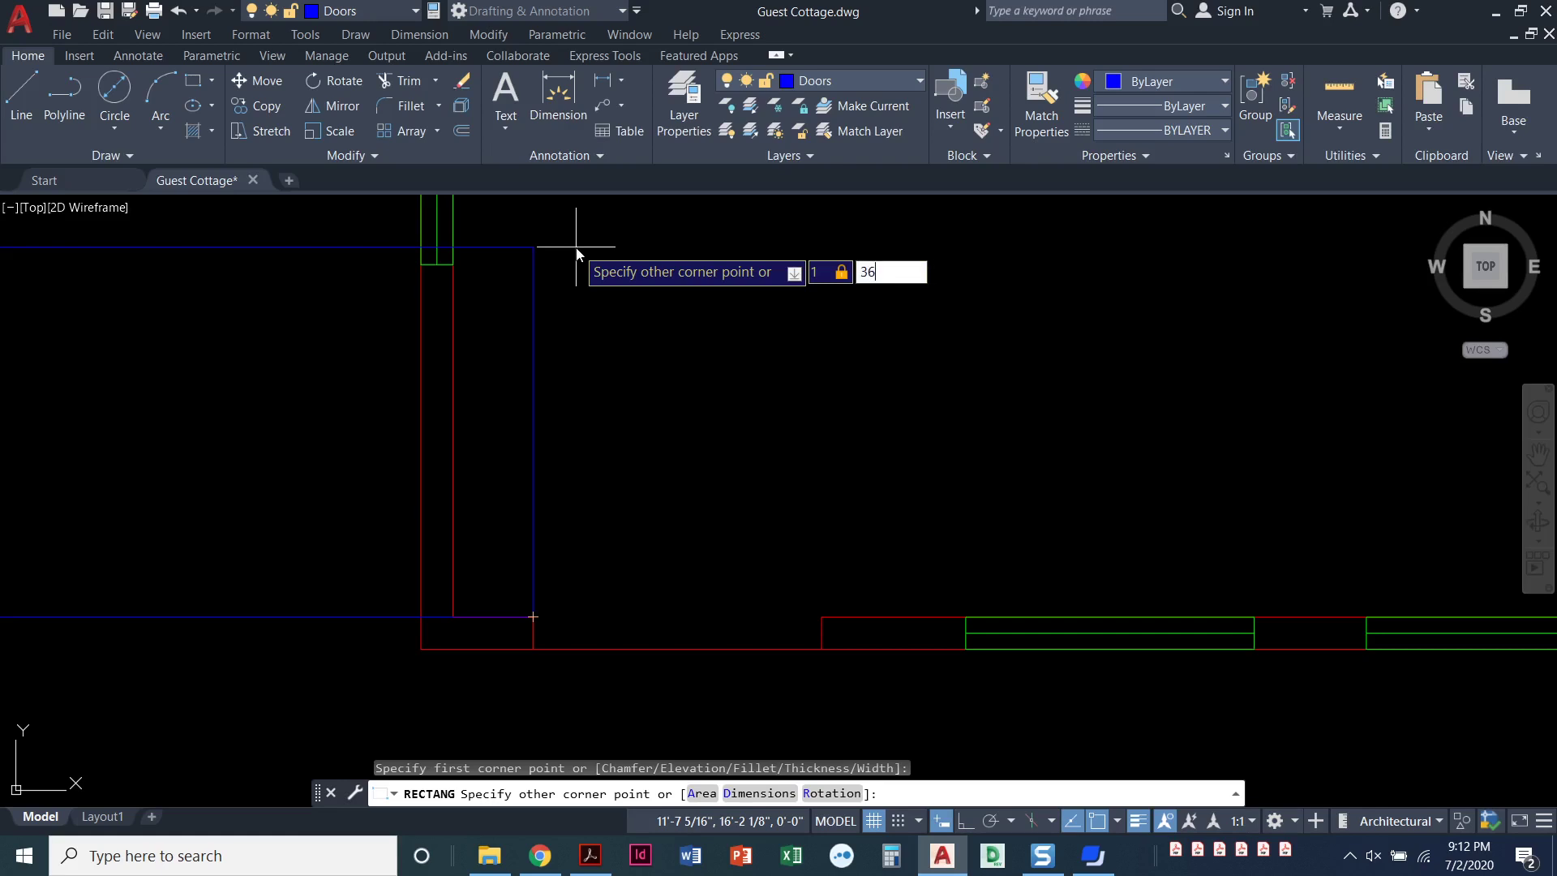
key("Return")
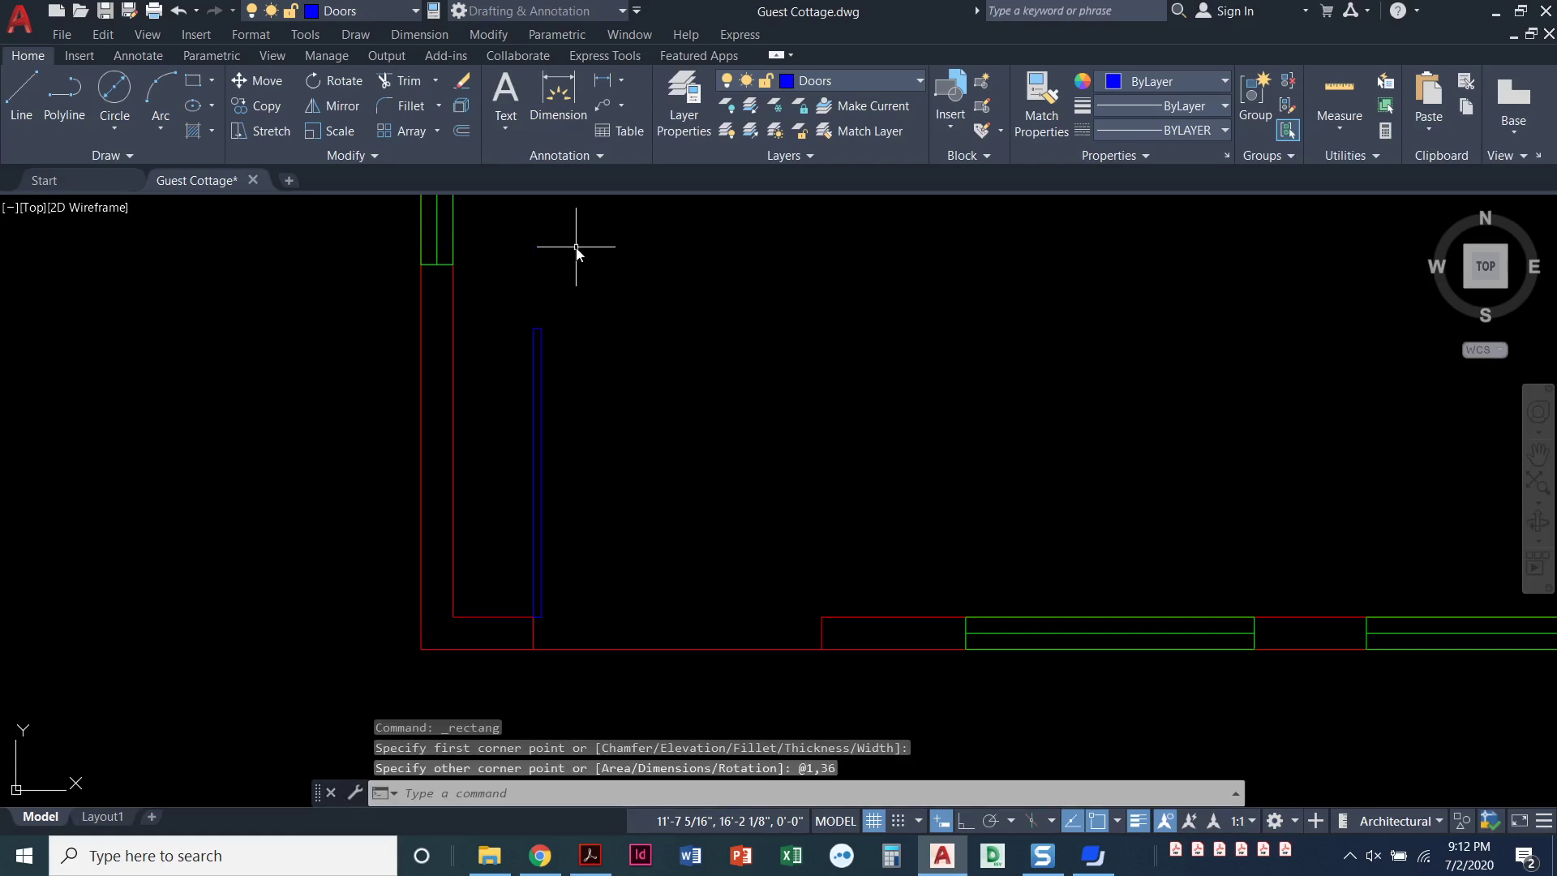
Draw a Start-Center-End swing arc from the far wall end, centred on the hinge, to the leaf top.
left_click(159, 129)
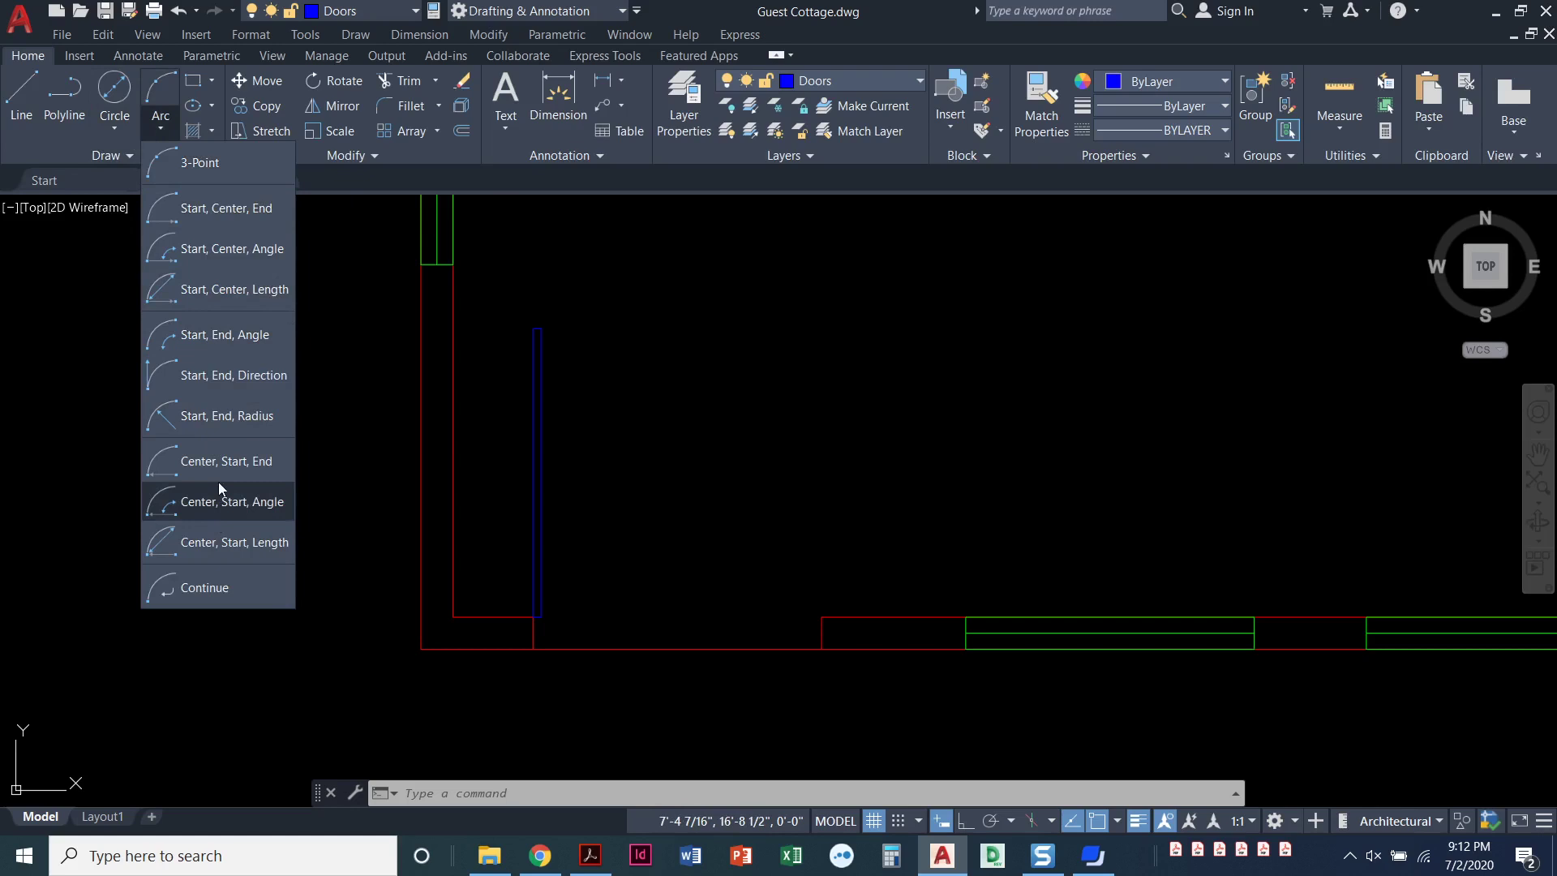
left_click(206, 209)
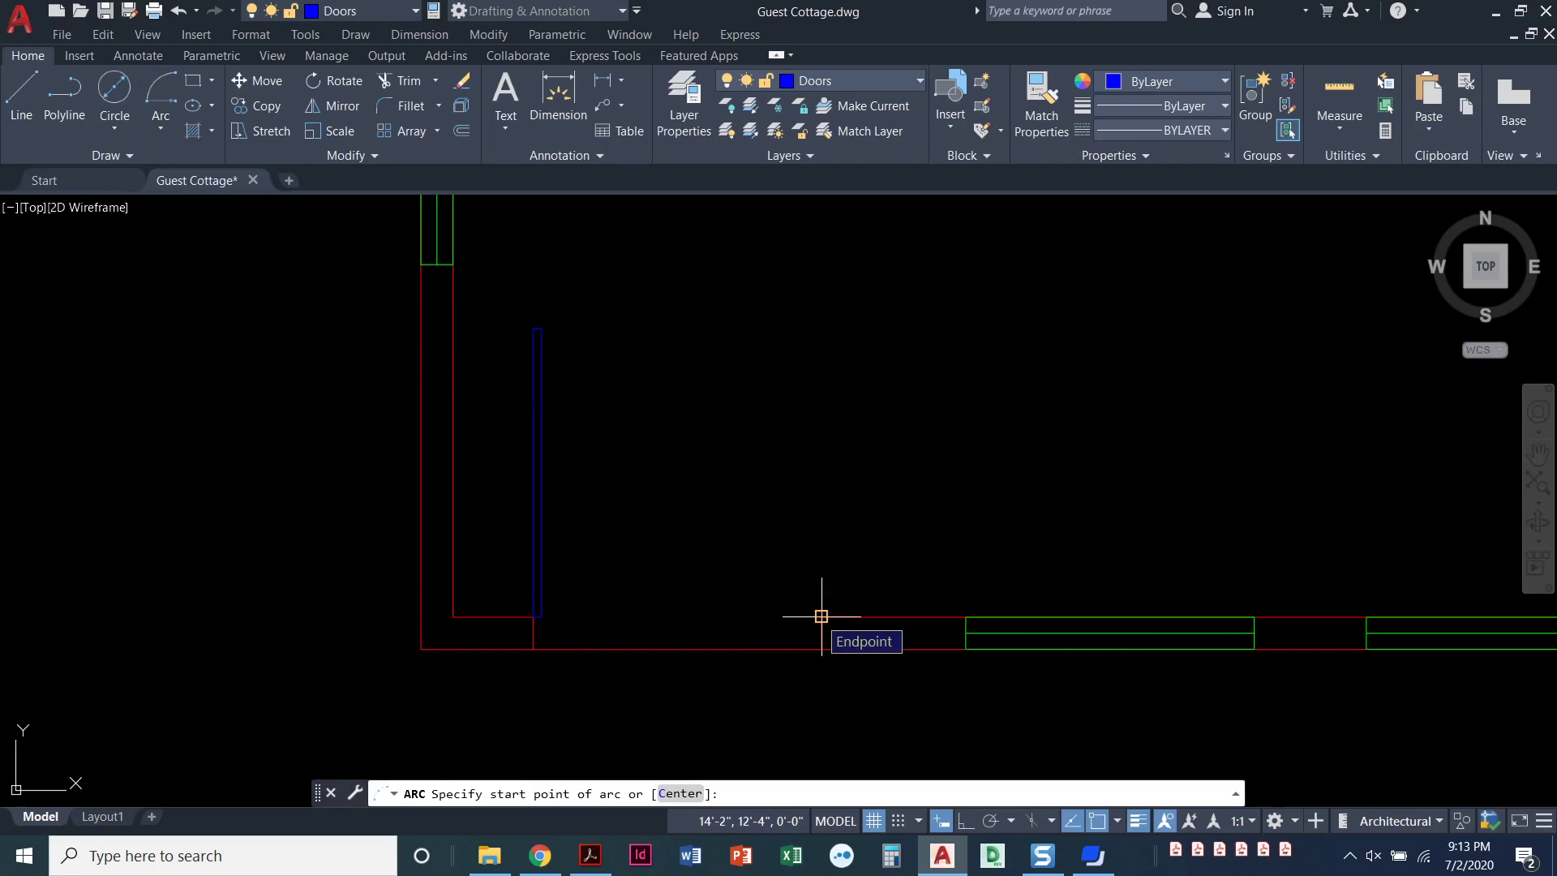
left_click(821, 616)
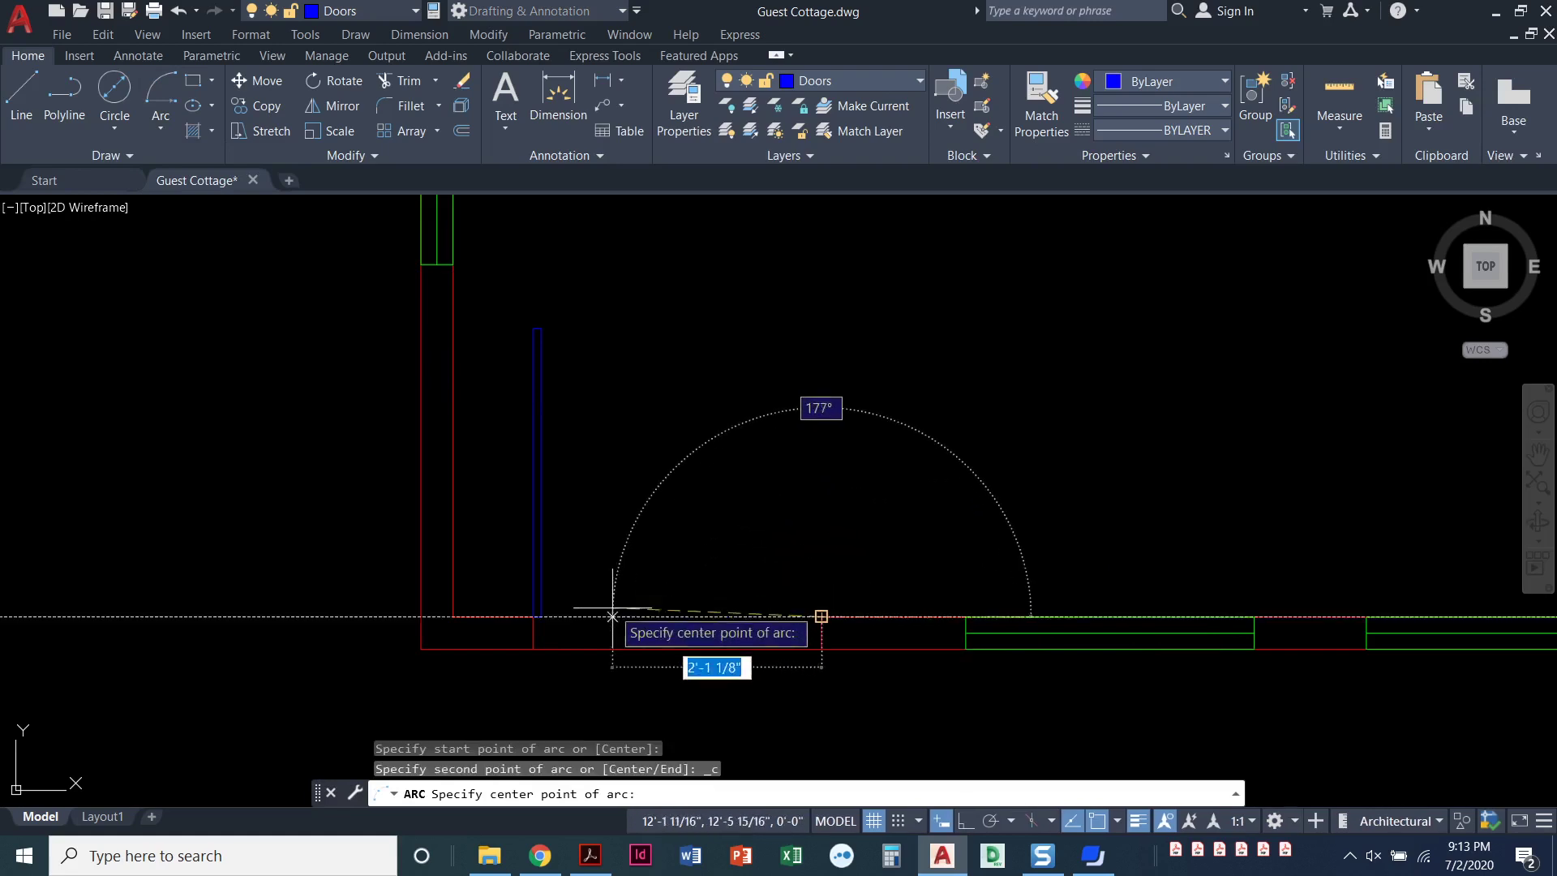
scroll(527, 633, "up", 5)
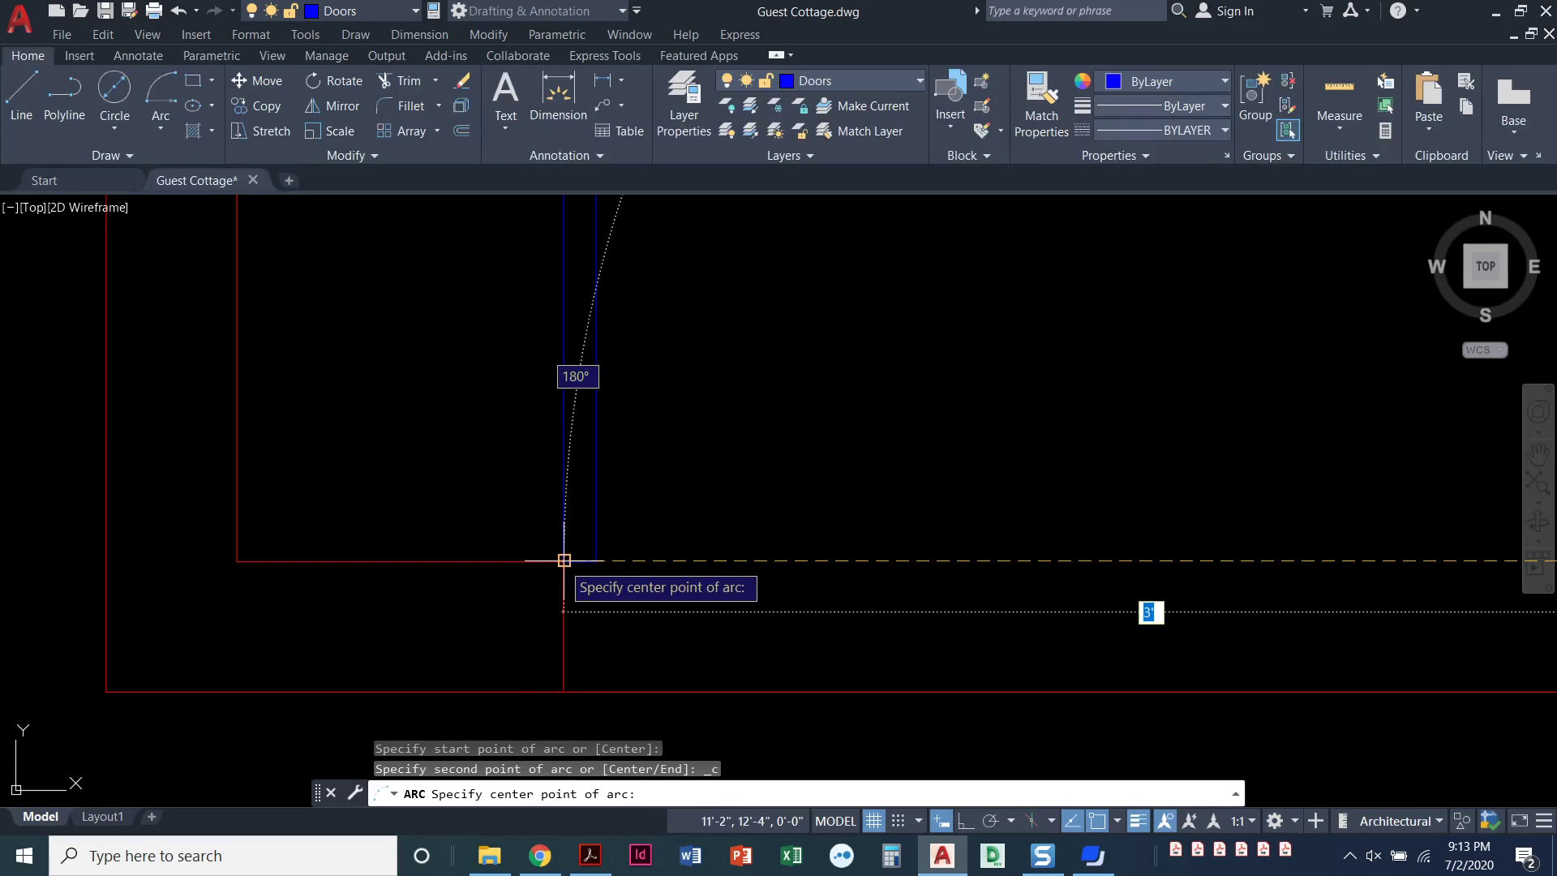
left_click(564, 559)
scroll(564, 558, "down", 3)
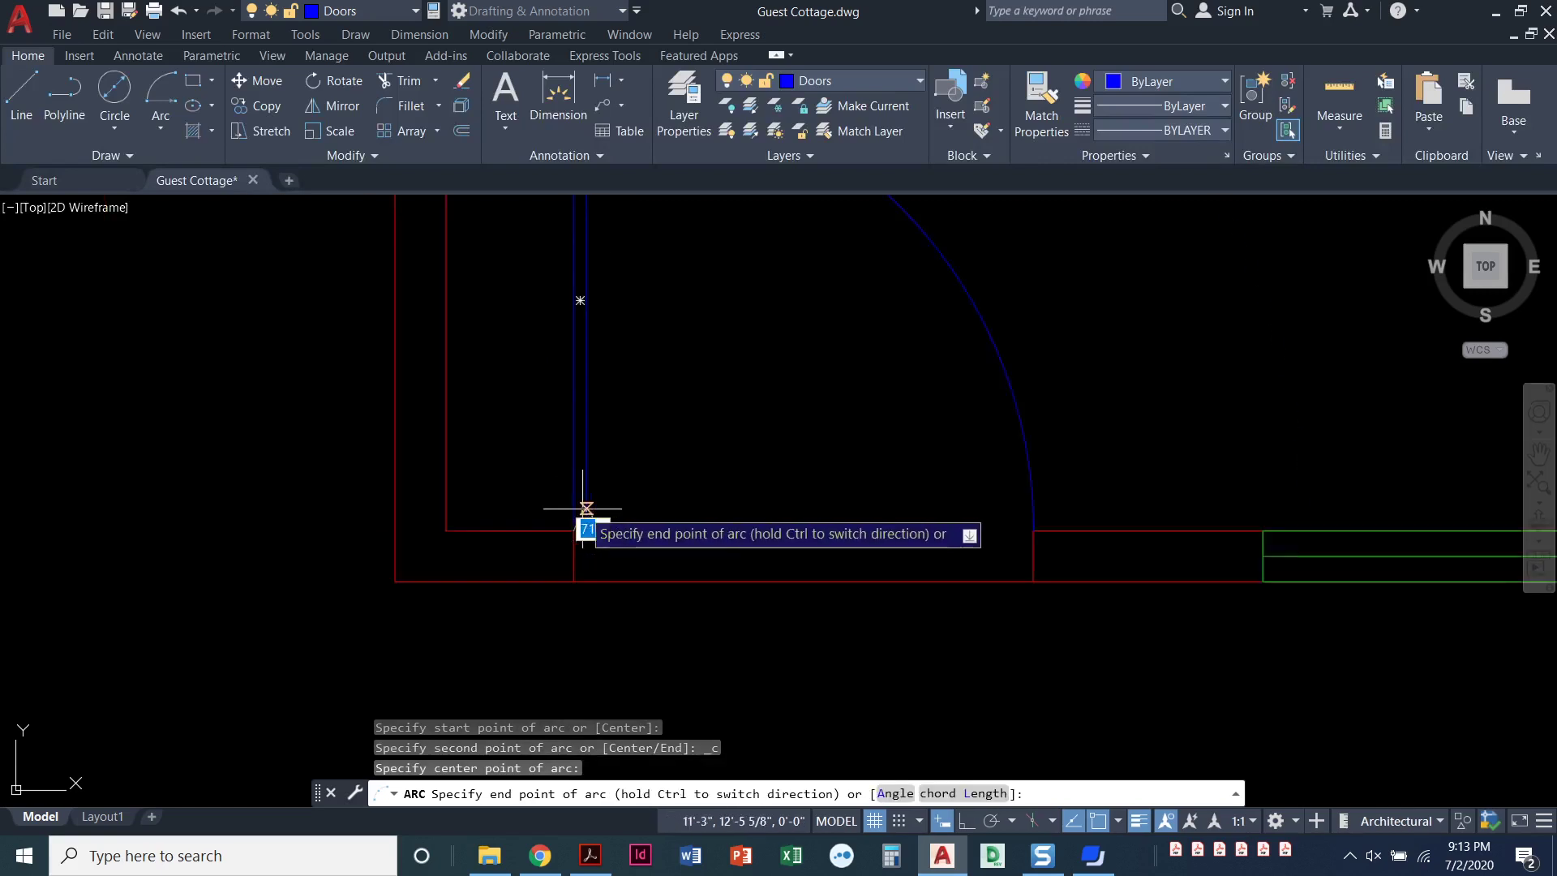
scroll(859, 468, "up", 4)
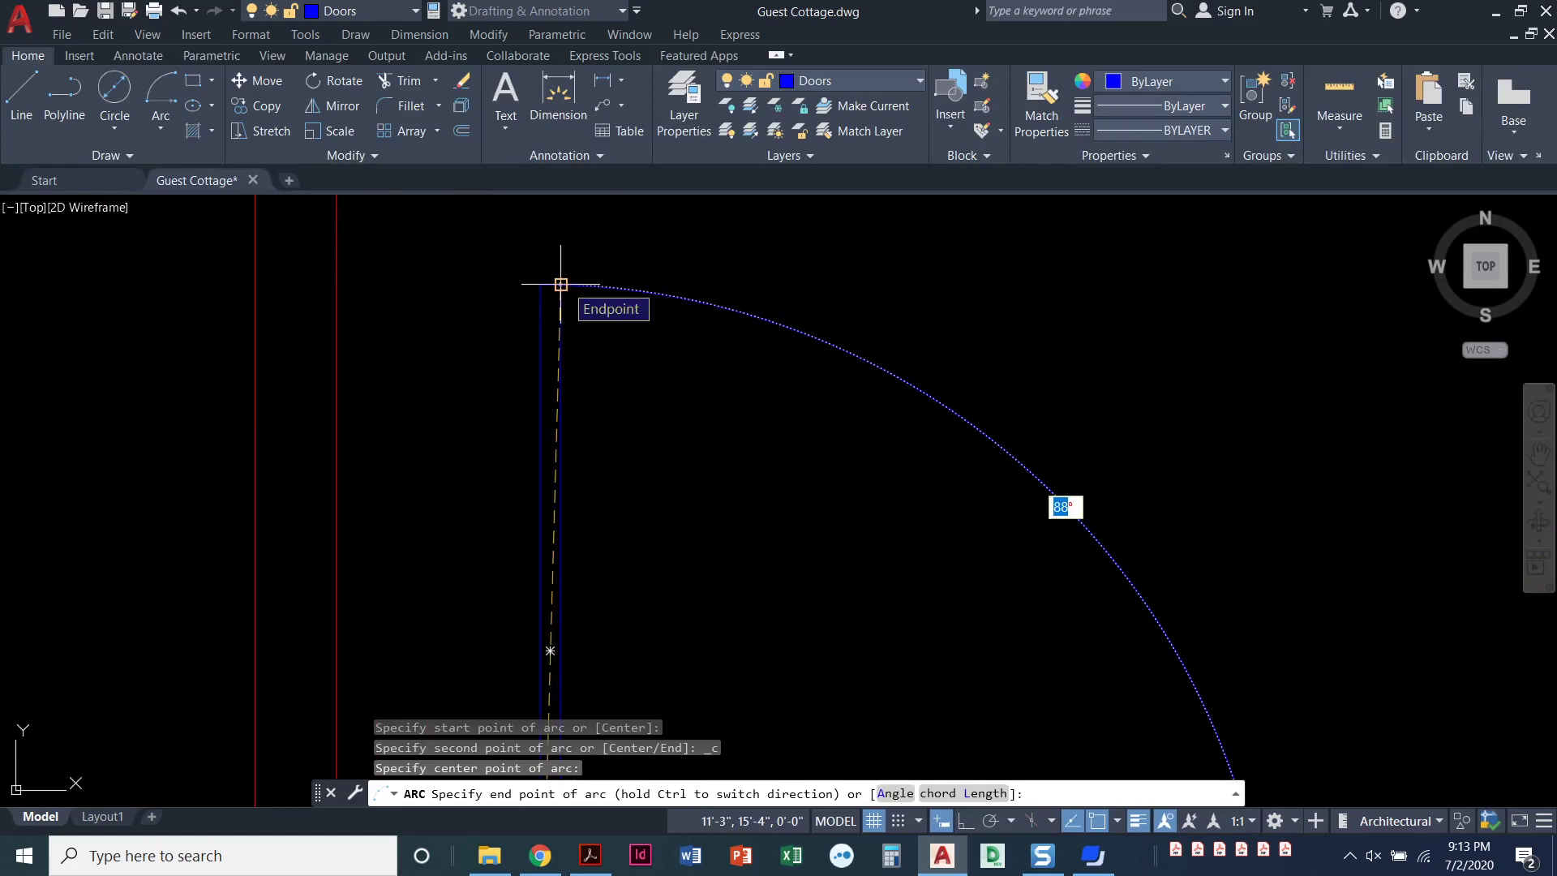
left_click(560, 285)
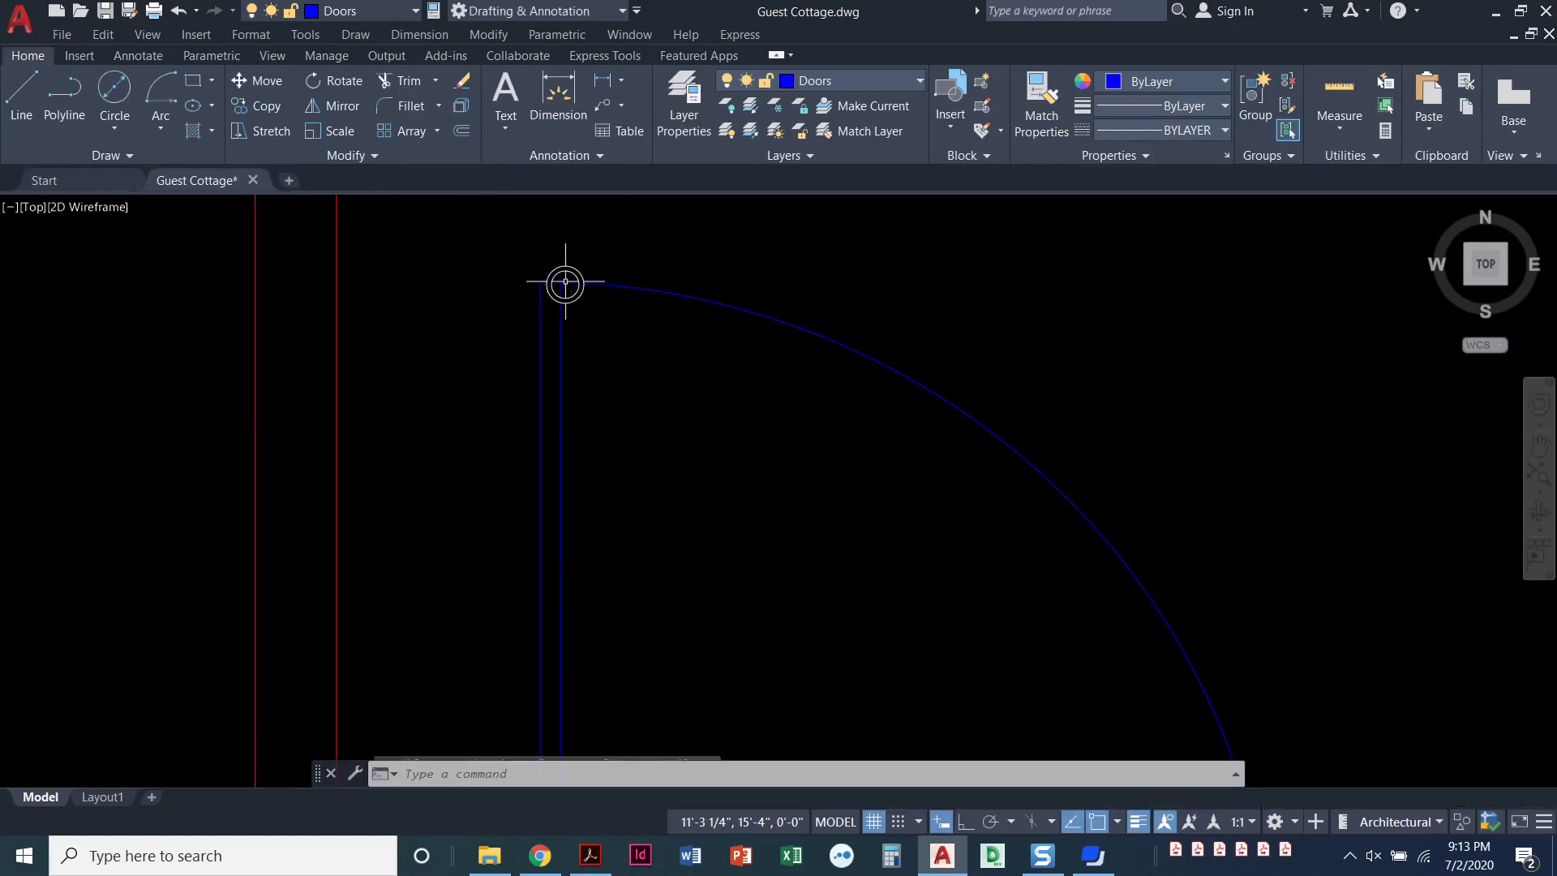
scroll(665, 430, "down", 3)
middle_click_drag(707, 504, 684, 470)
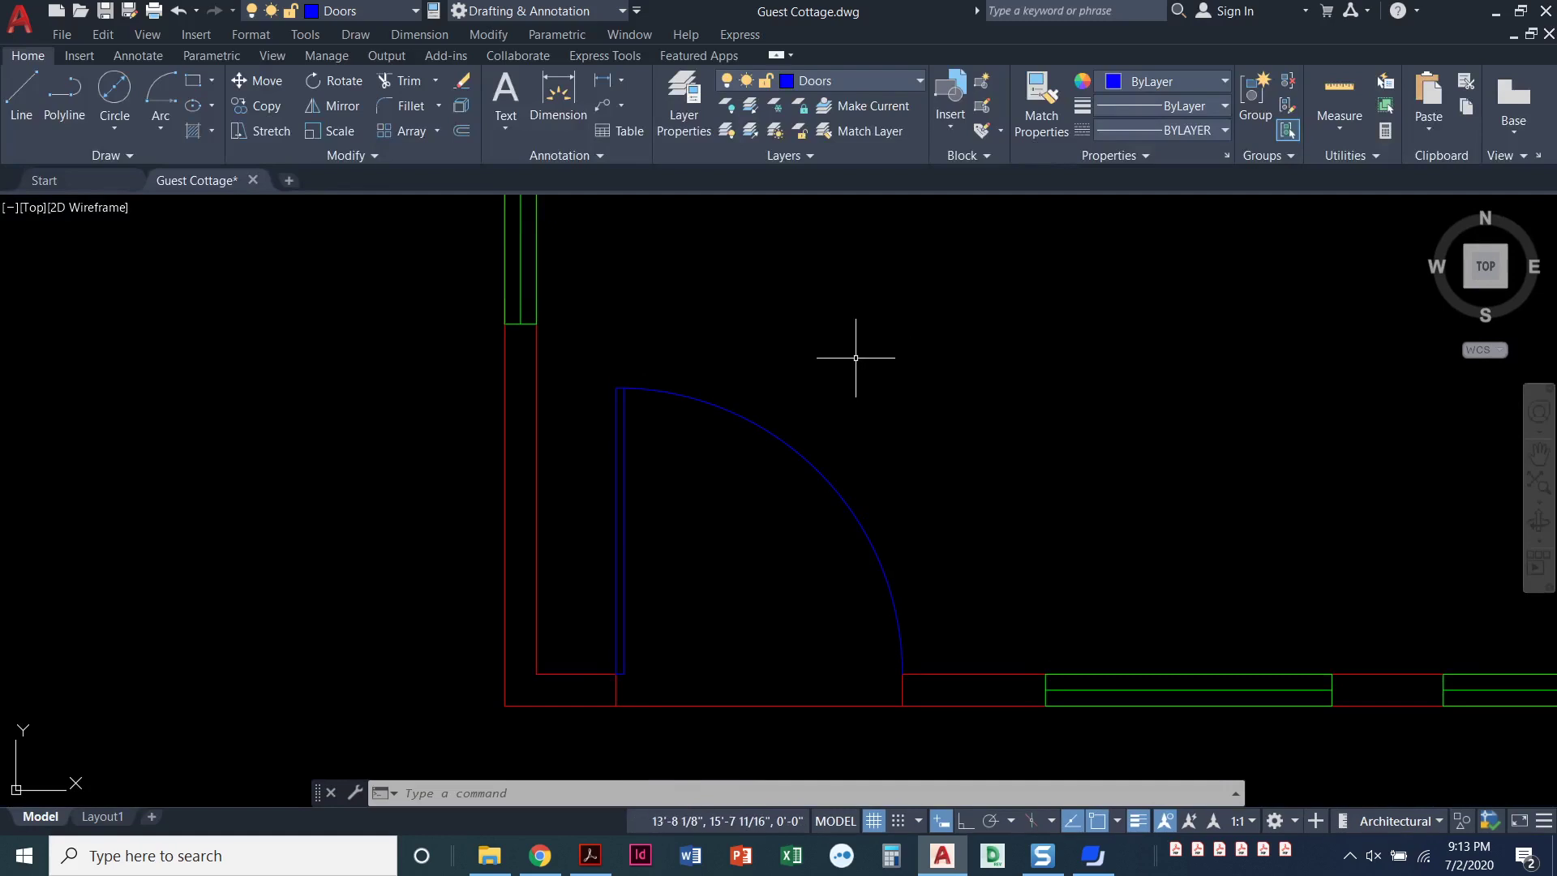
Draw a 1 by 24 rectangle door leaf from the wall end of the interior doorway.
mouse_move(785, 294)
middle_mouse_down()
mouse_move(757, 354)
mouse_move(649, 479)
middle_mouse_up()
middle_click_drag(596, 357, 608, 711)
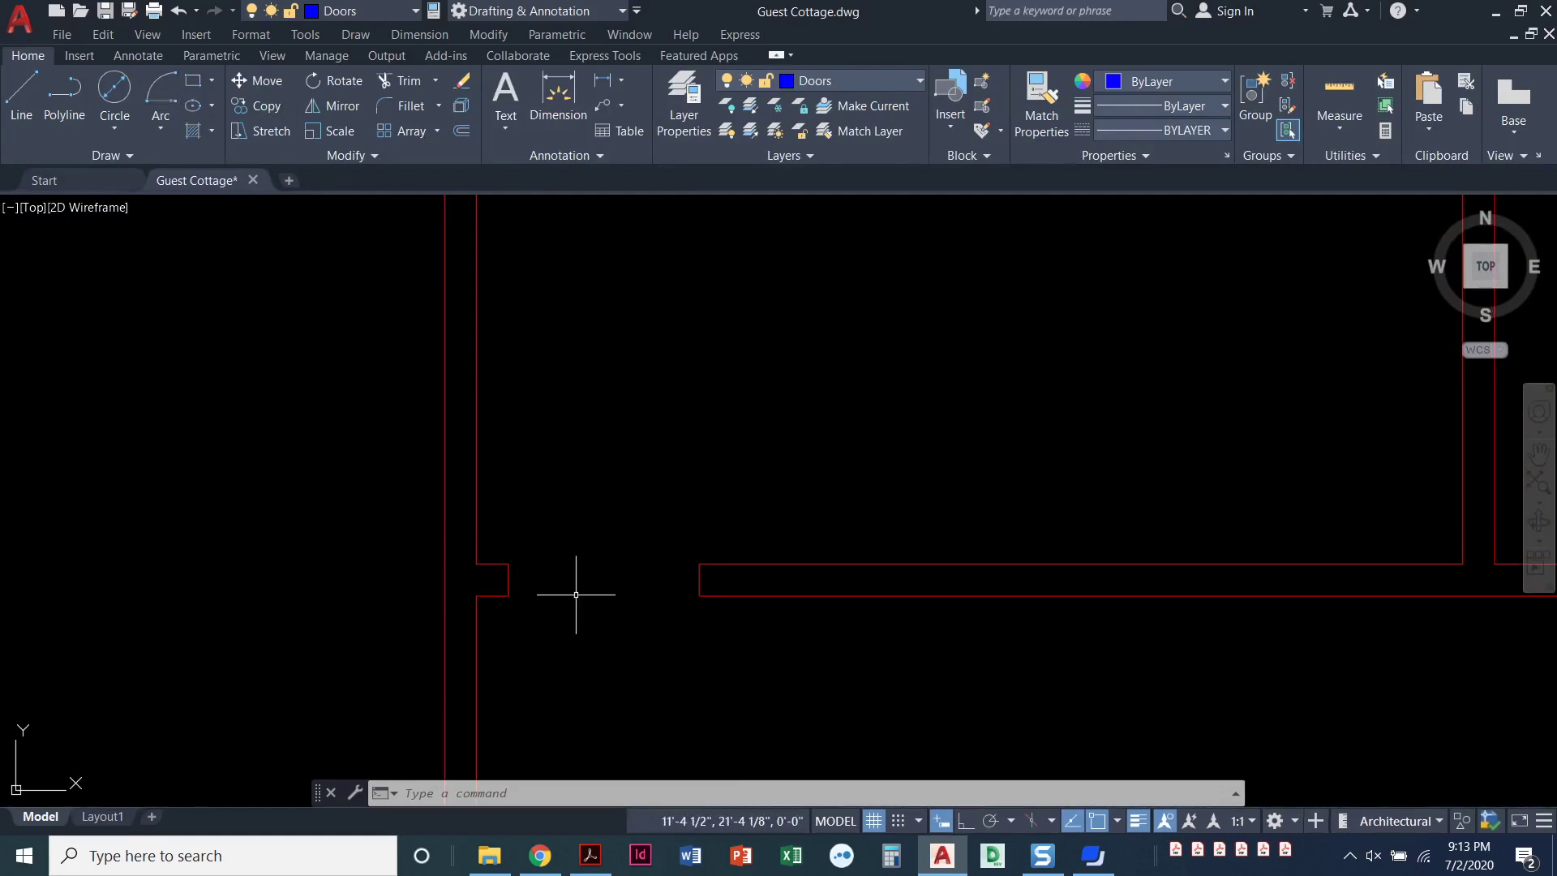
left_click(192, 81)
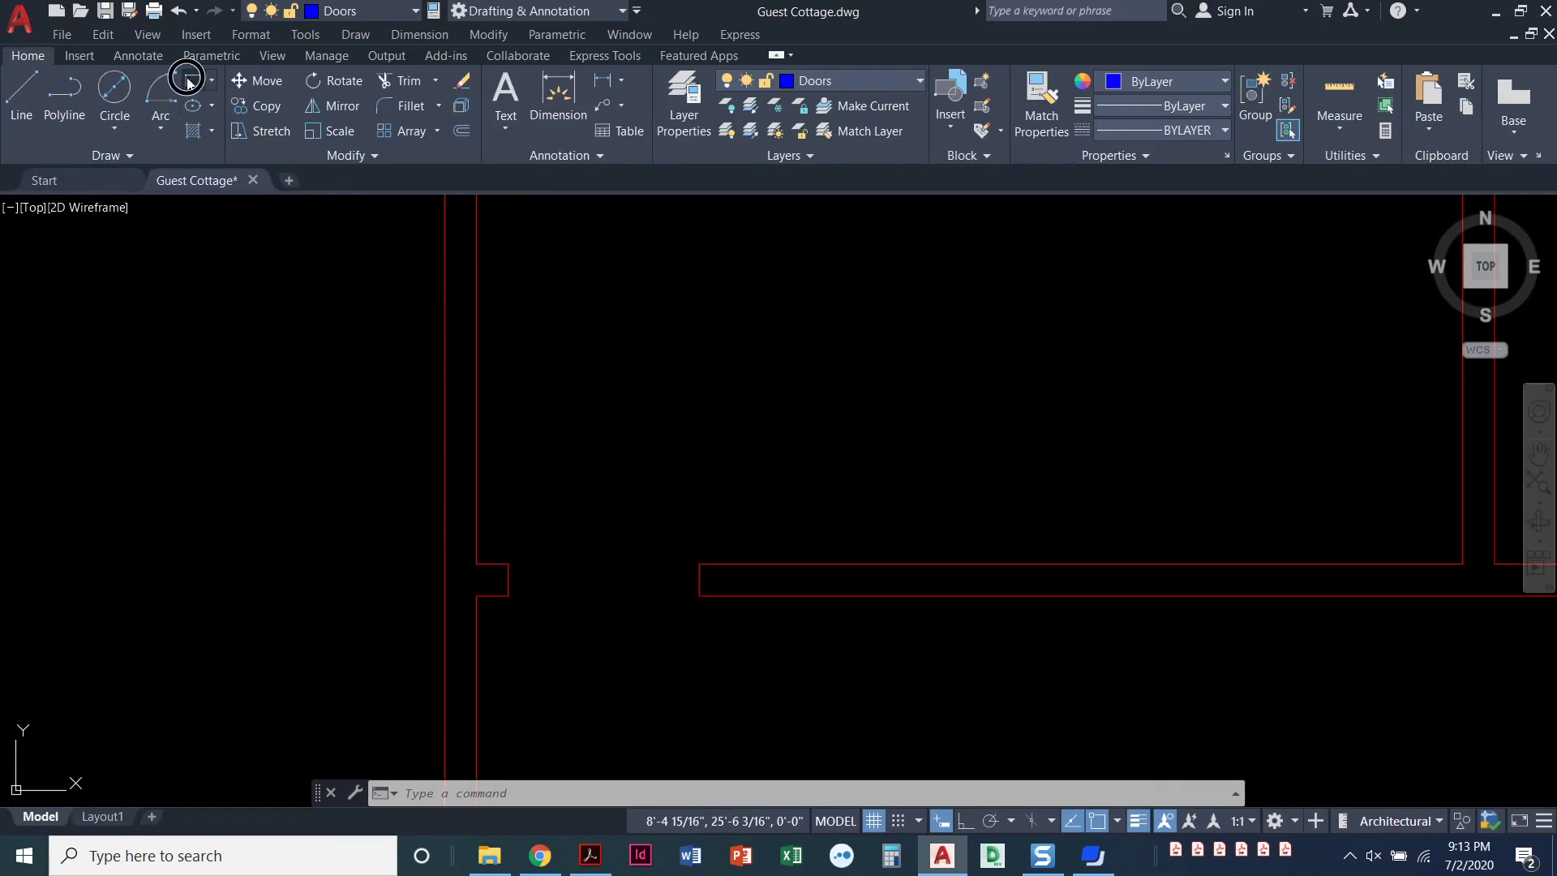
left_click(509, 562)
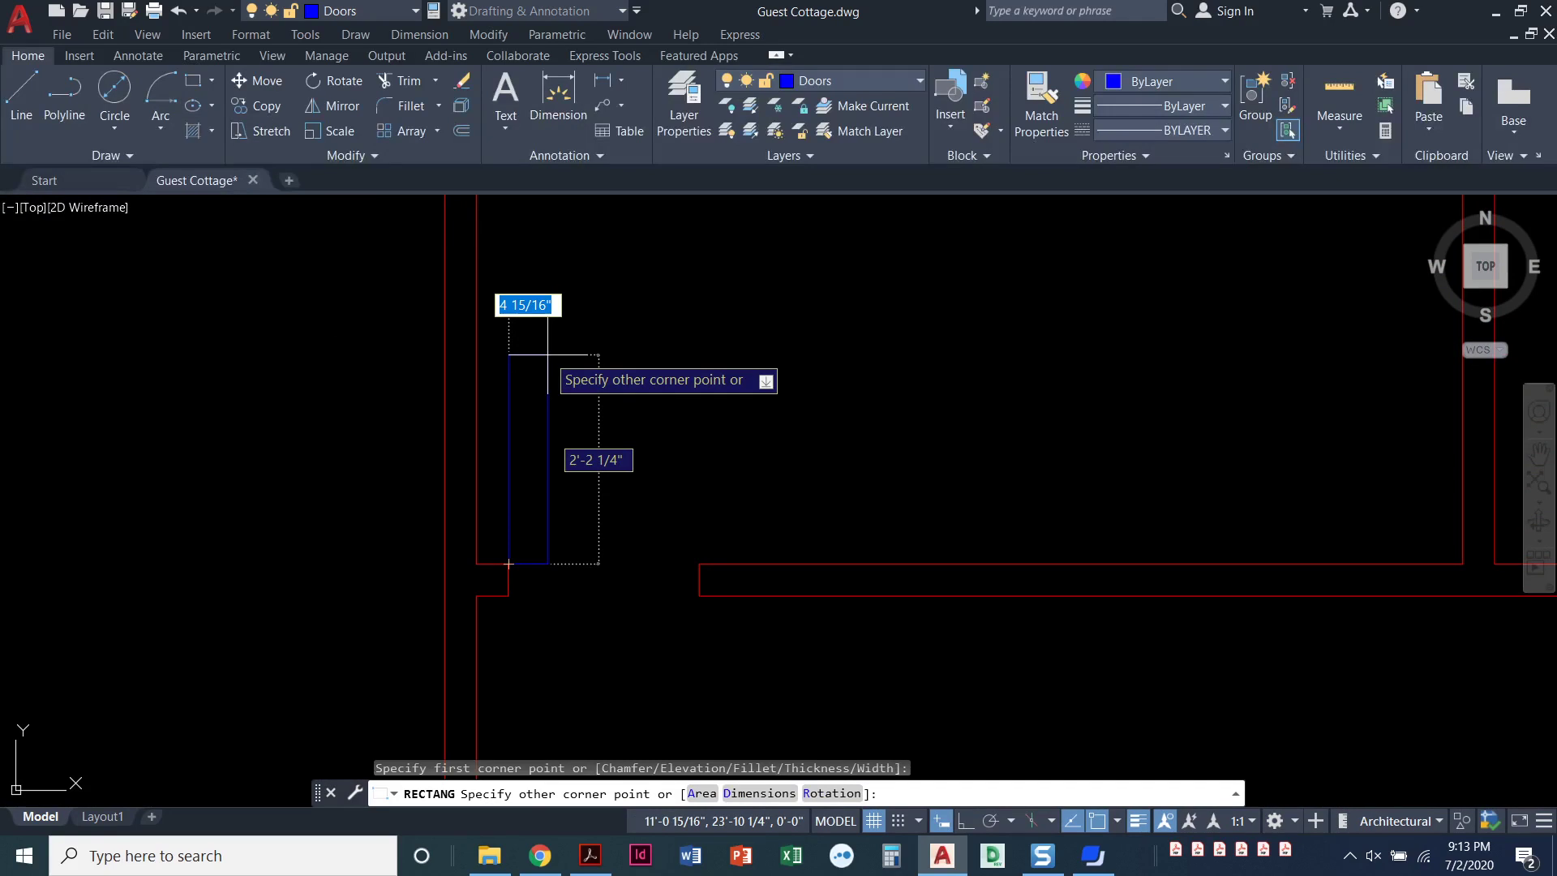
type("1")
key("Tab")
type("24")
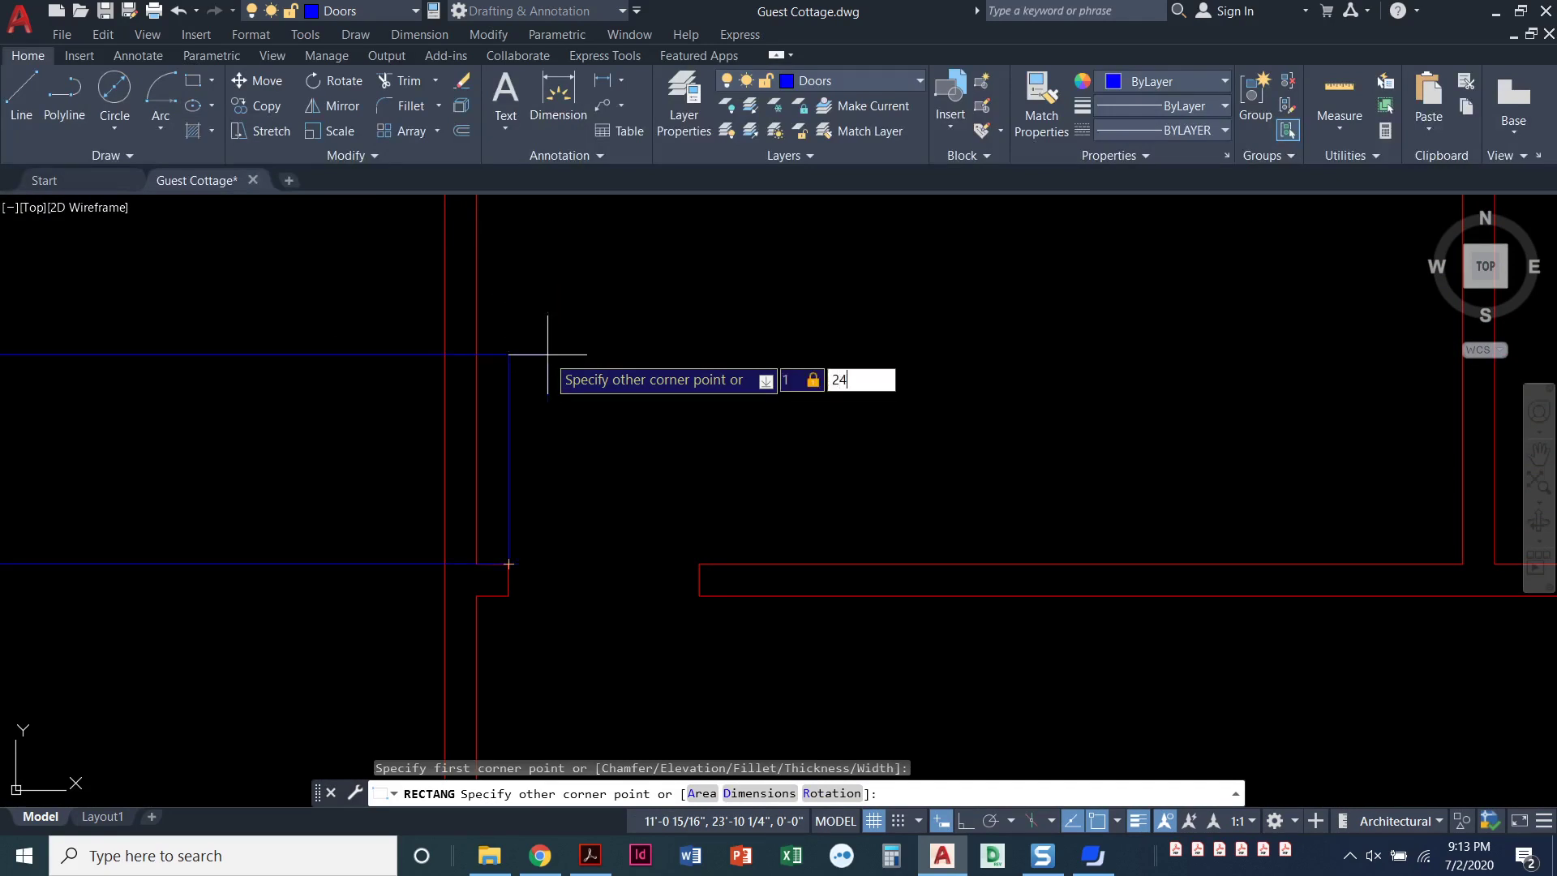
key("Return")
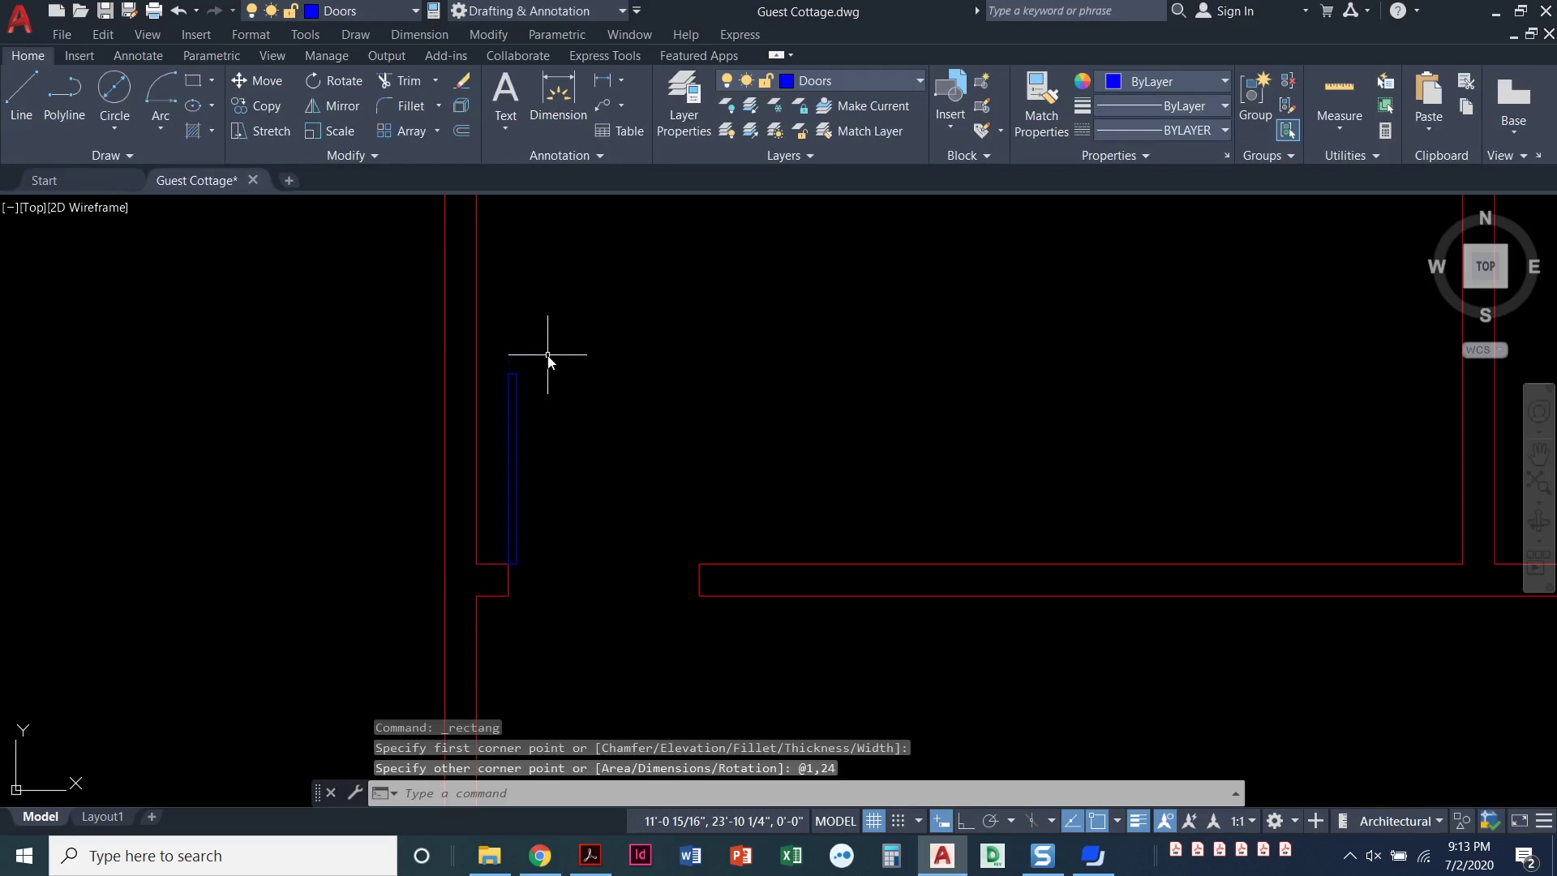
Draw a Start-Center-End arc from the doorway's far side, centred on the wall corner, to the leaf top.
left_click(152, 126)
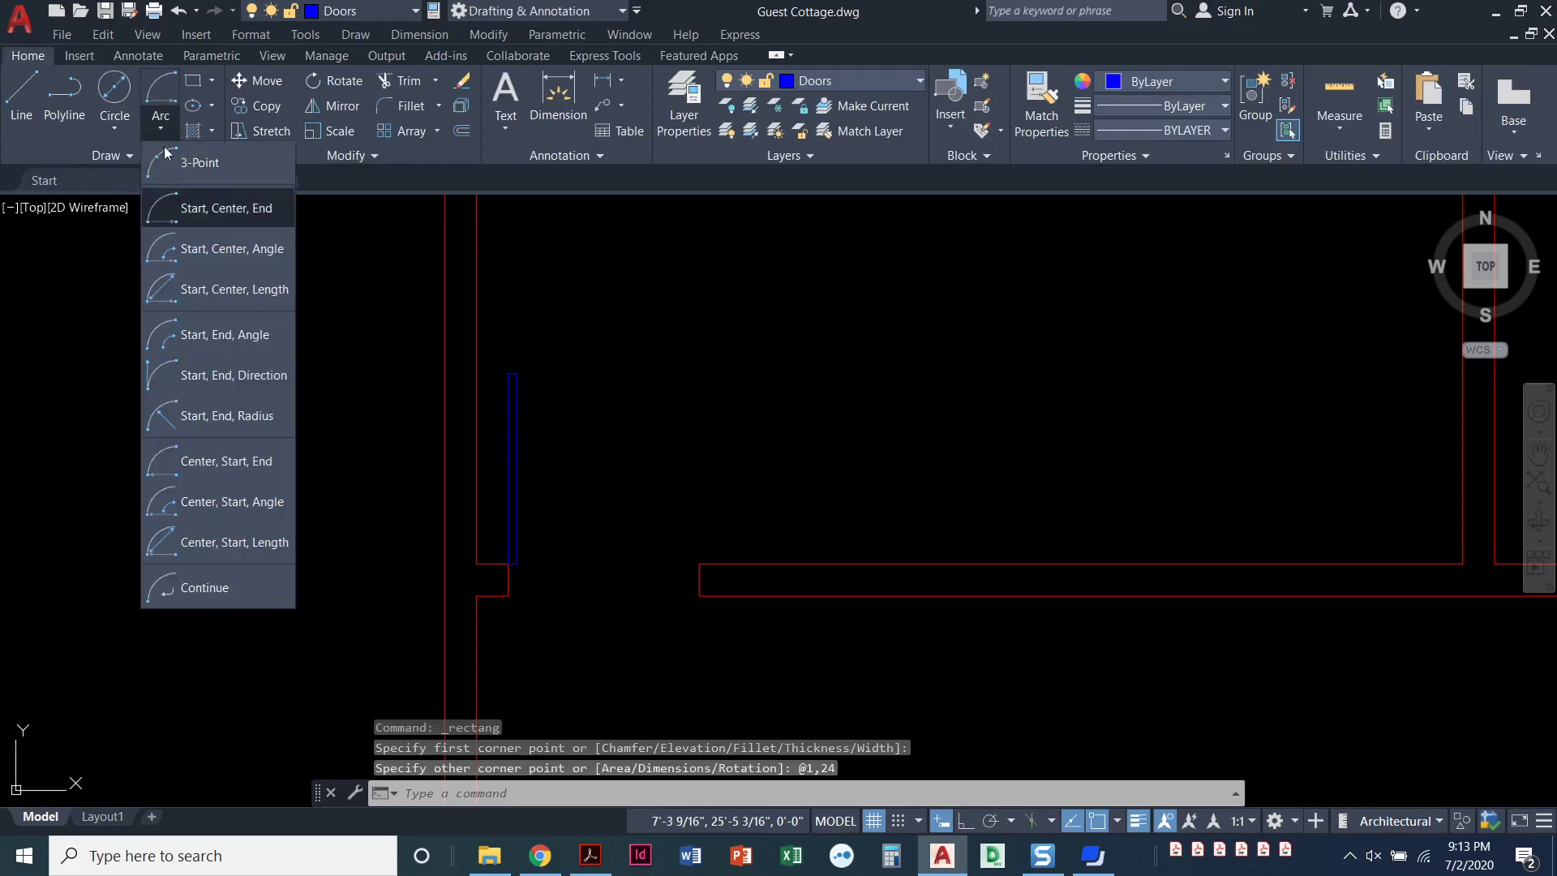
left_click(234, 213)
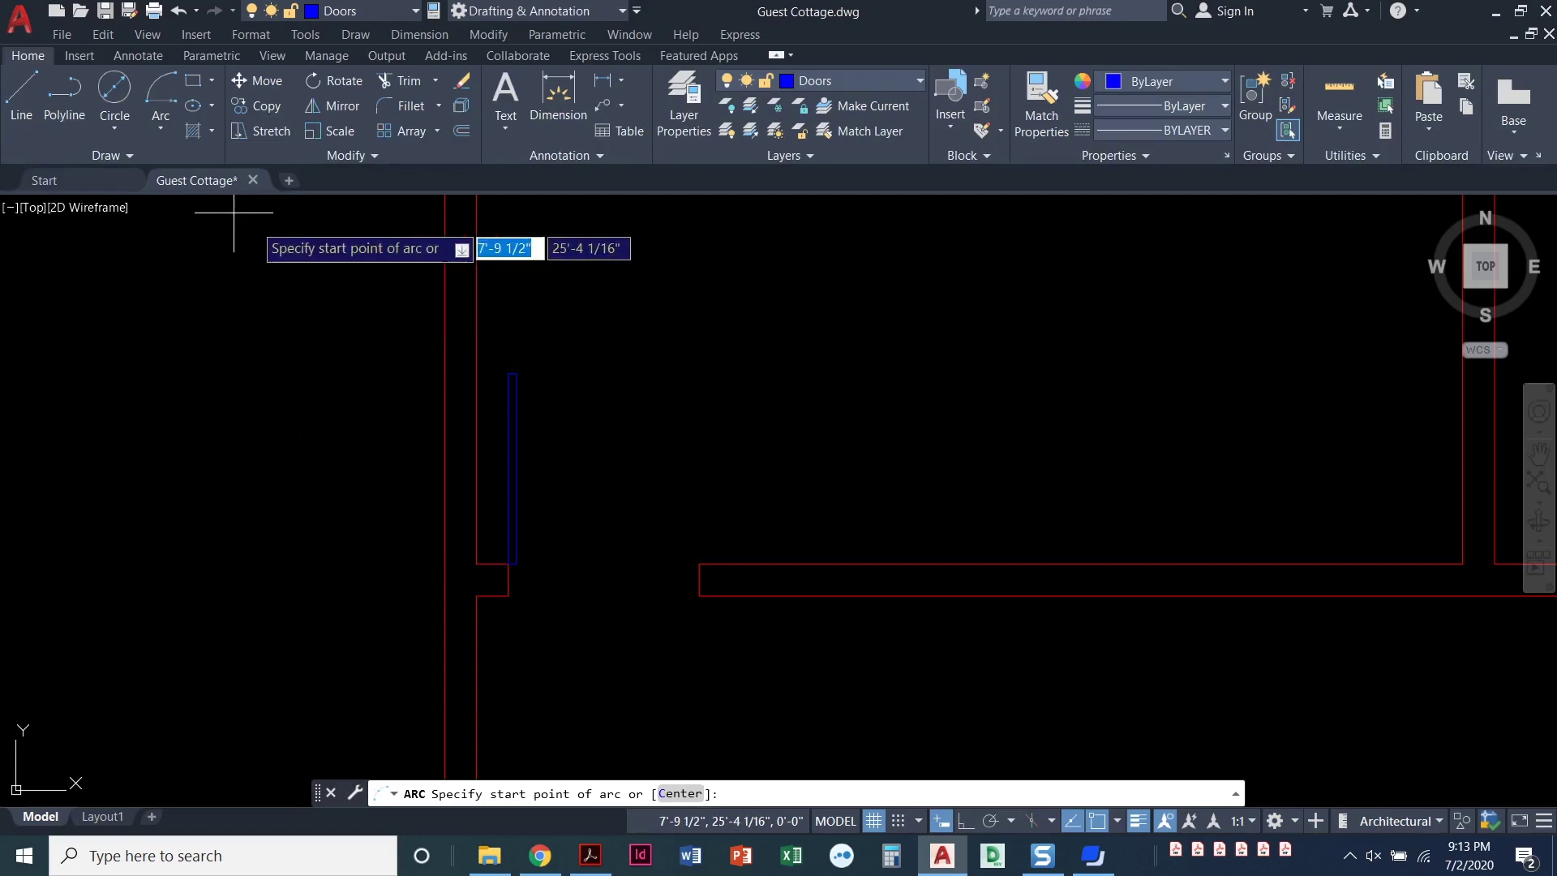
left_click(699, 562)
scroll(509, 557, "up", 5)
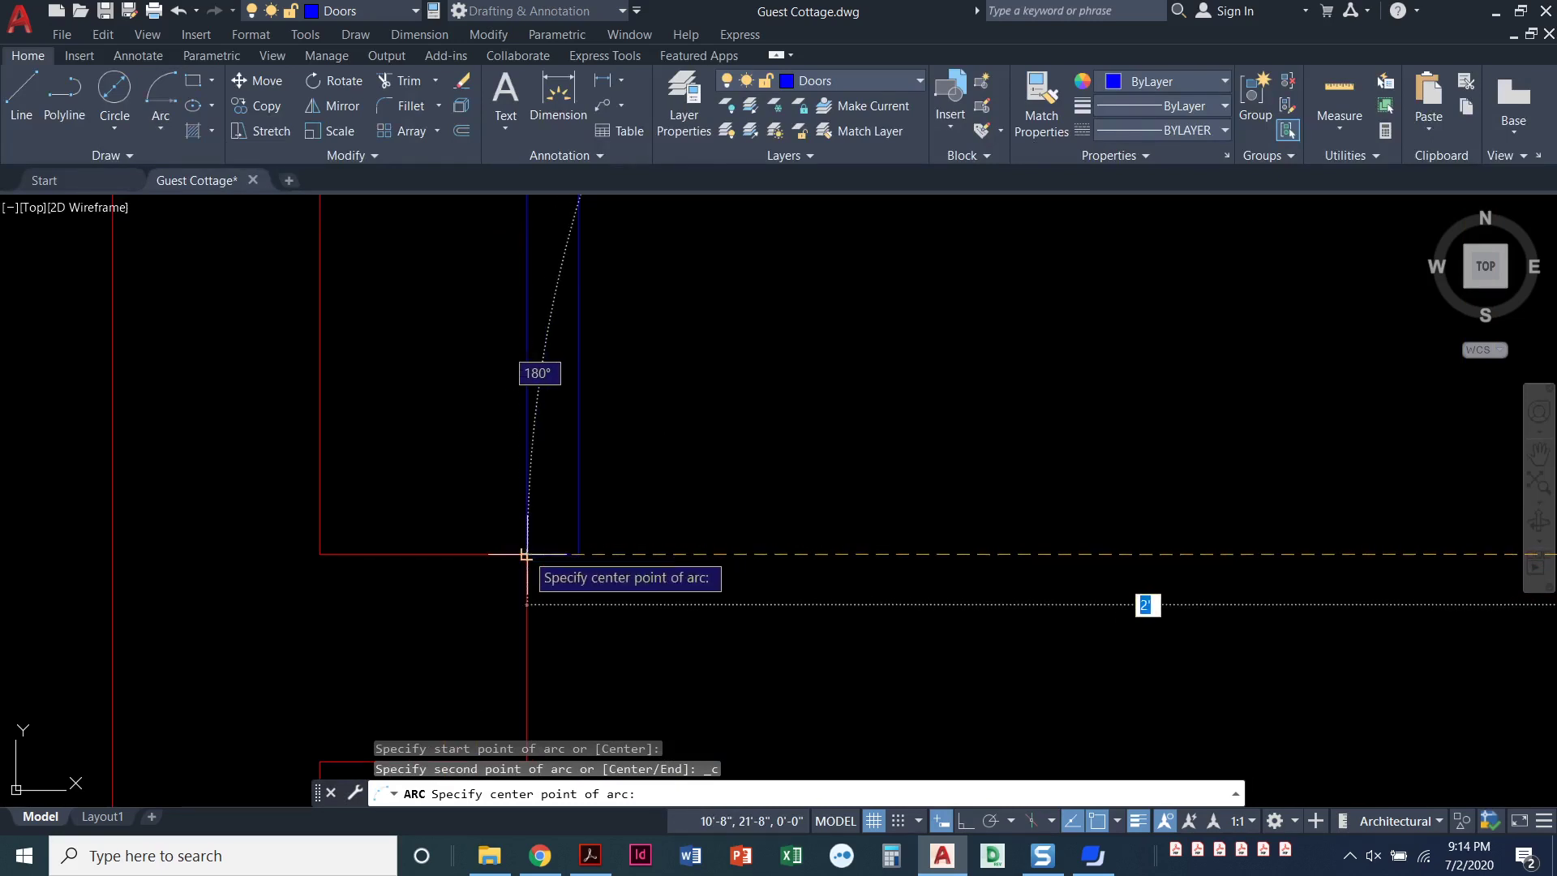
left_click(525, 556)
scroll(523, 503, "down", 5)
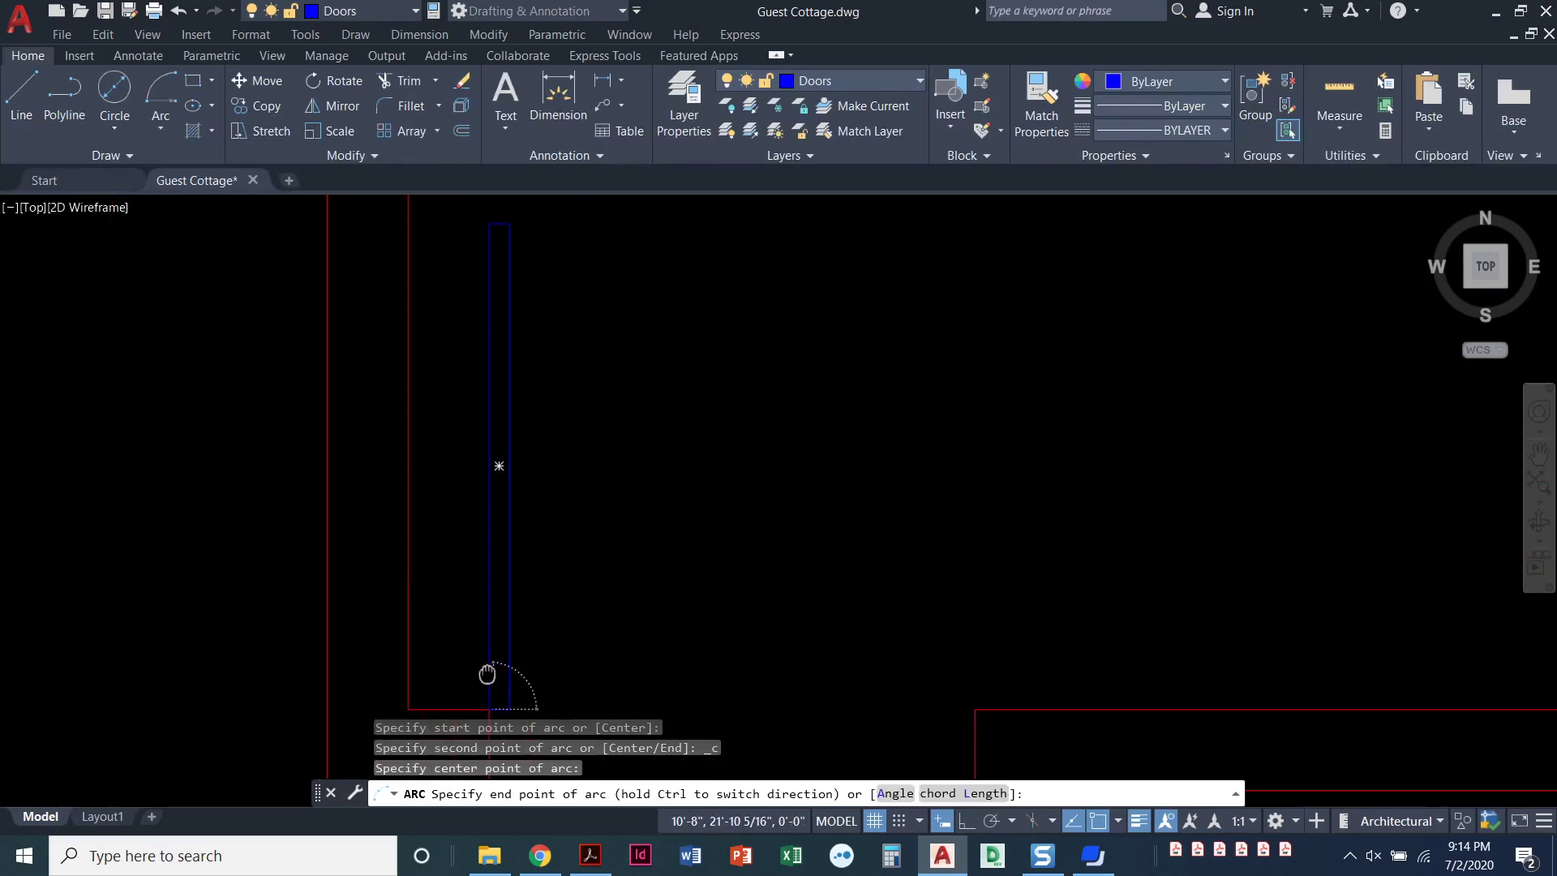
scroll(511, 253, "up", 2)
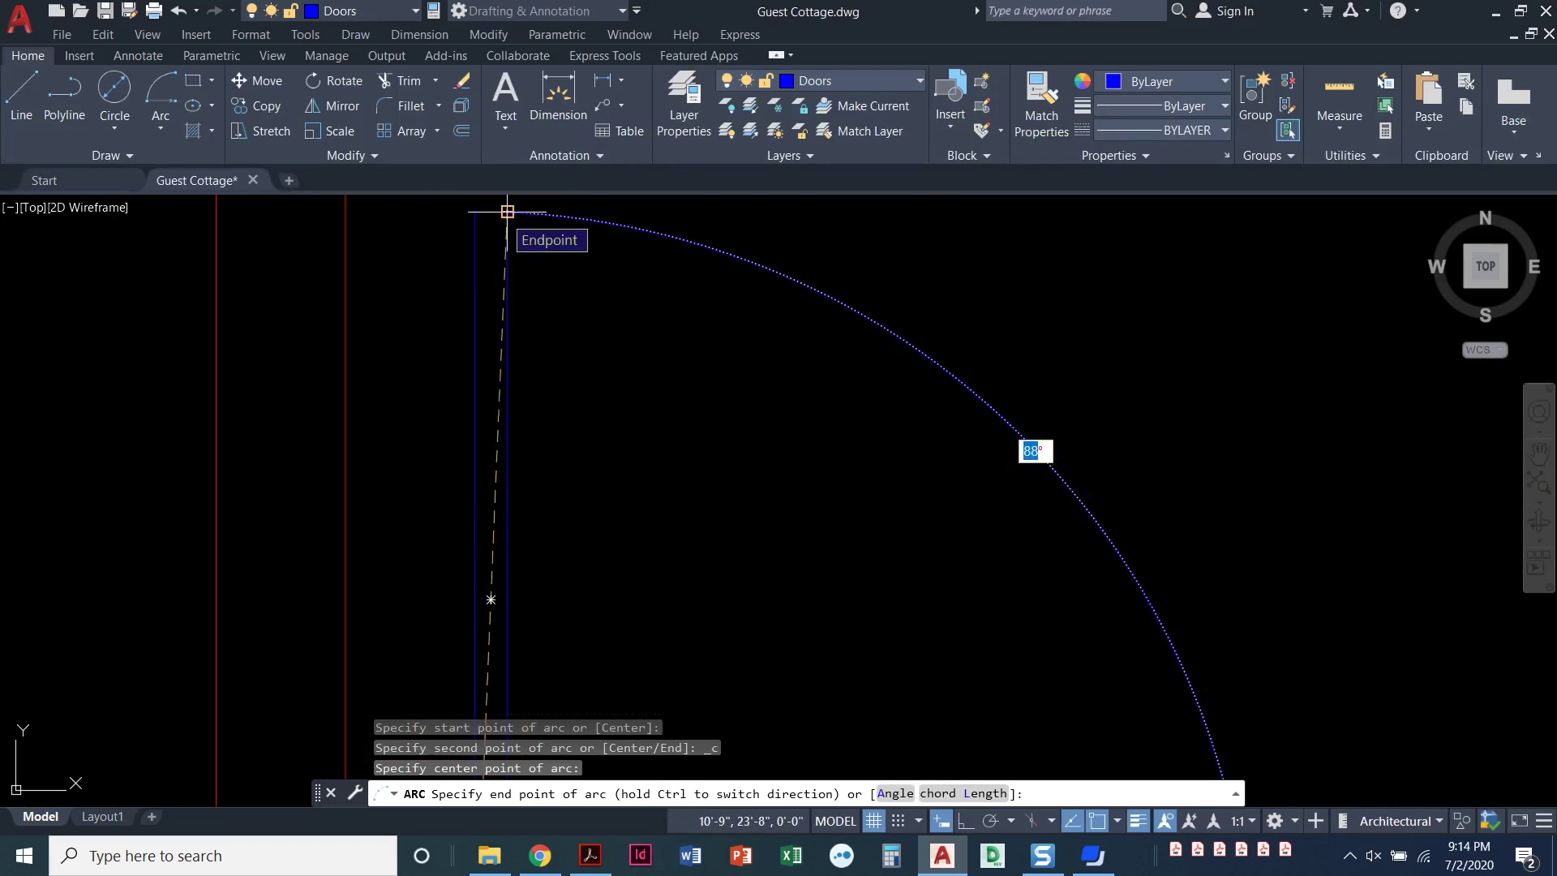
left_click(508, 212)
scroll(643, 424, "down", 6)
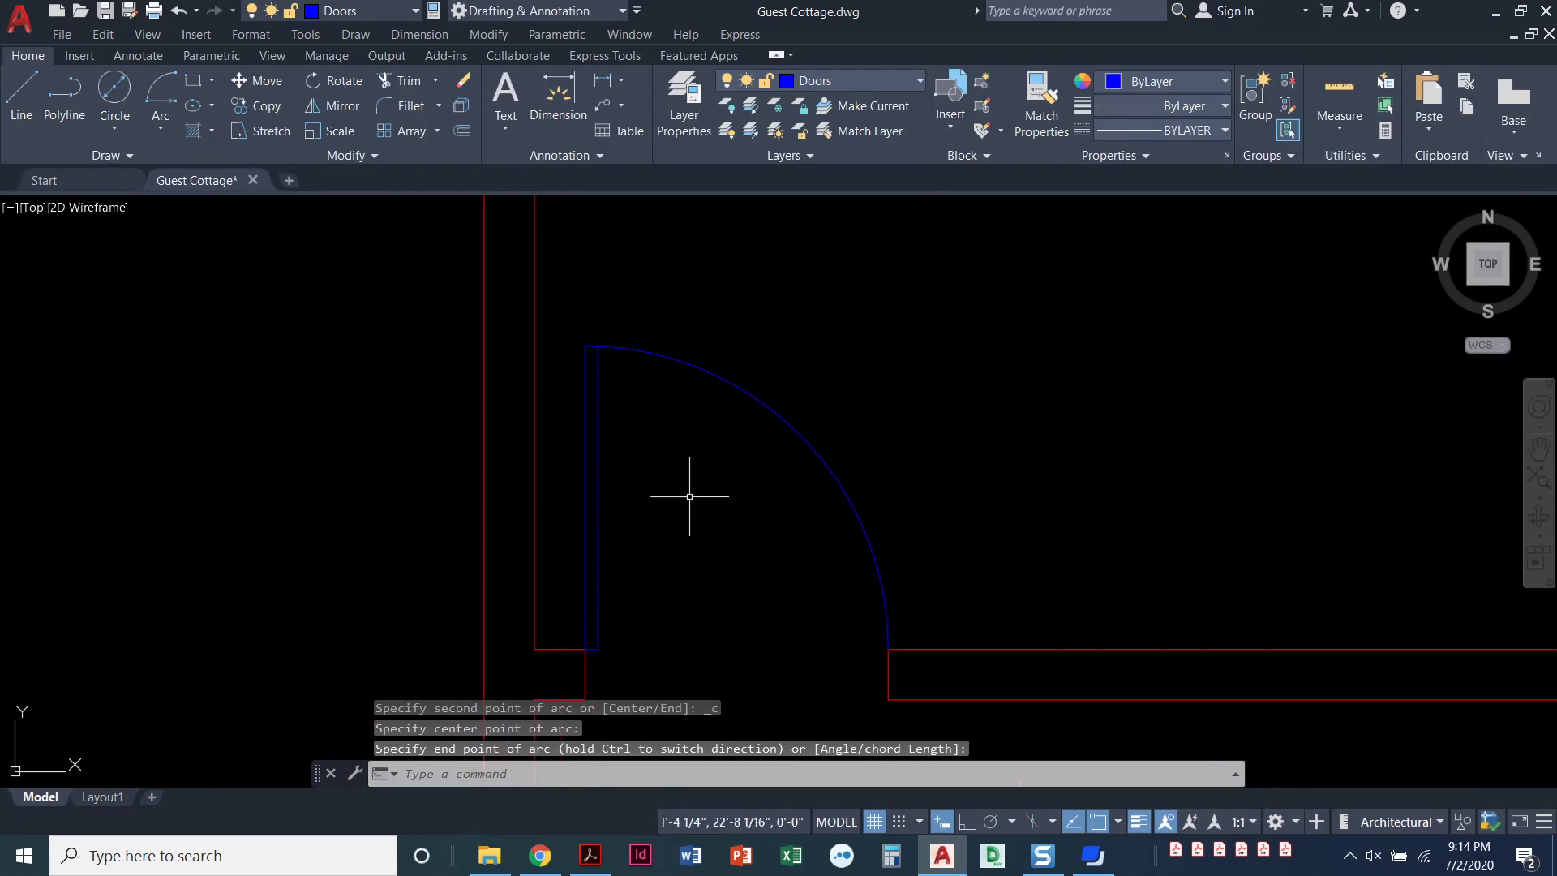
mouse_move(680, 498)
middle_mouse_down()
mouse_move(504, 449)
mouse_move(476, 424)
middle_mouse_up()
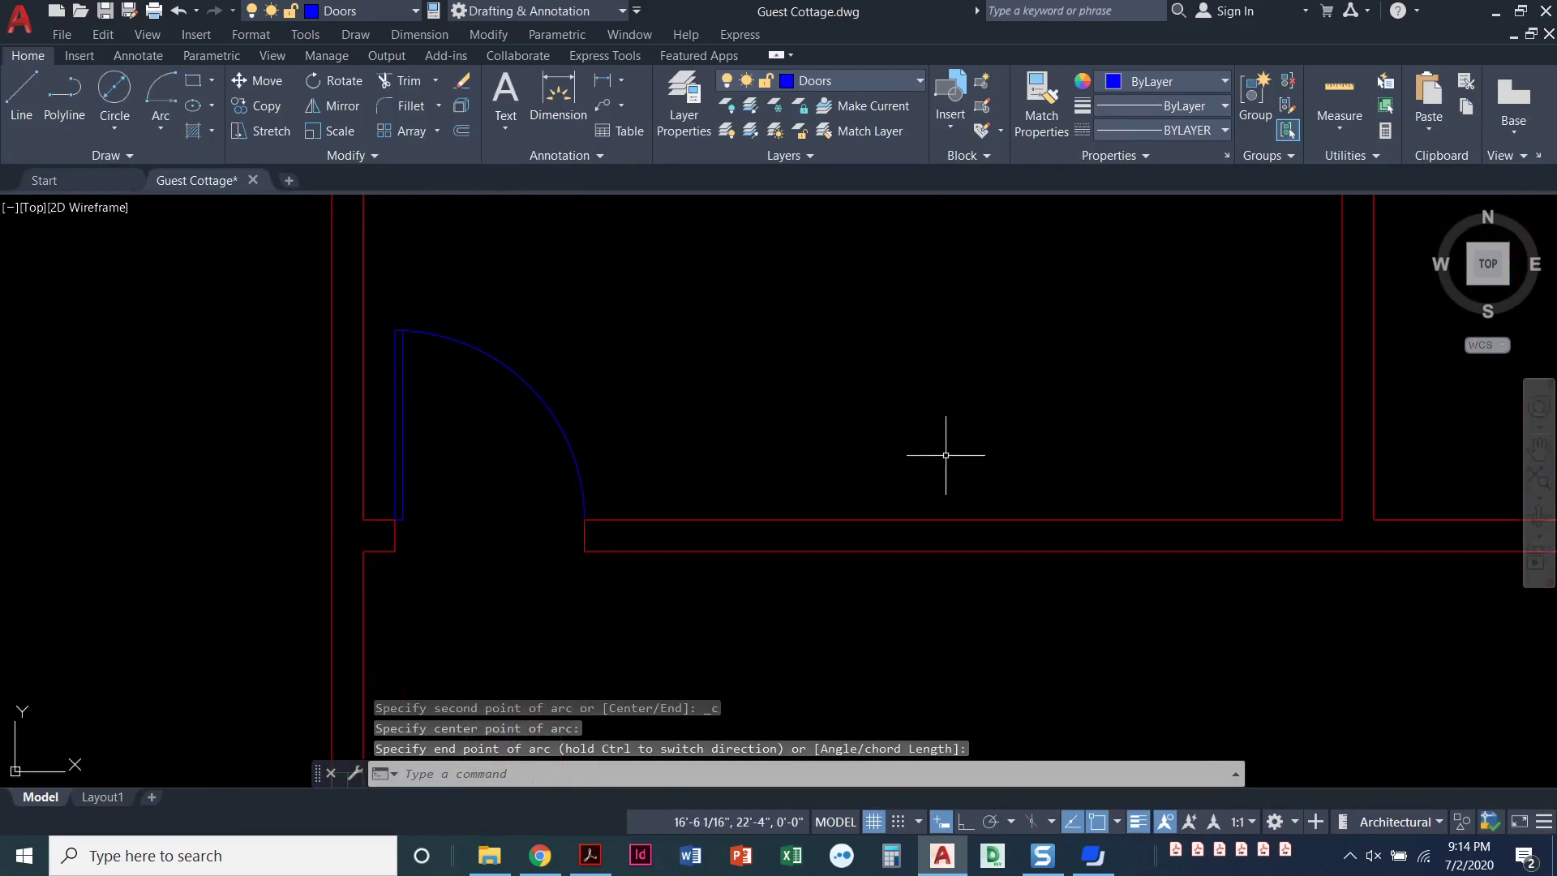
Pan and zoom out to bring the neighbouring wall openings into view.
middle_click_drag(946, 448, 777, 413)
scroll(1148, 539, "down", 2)
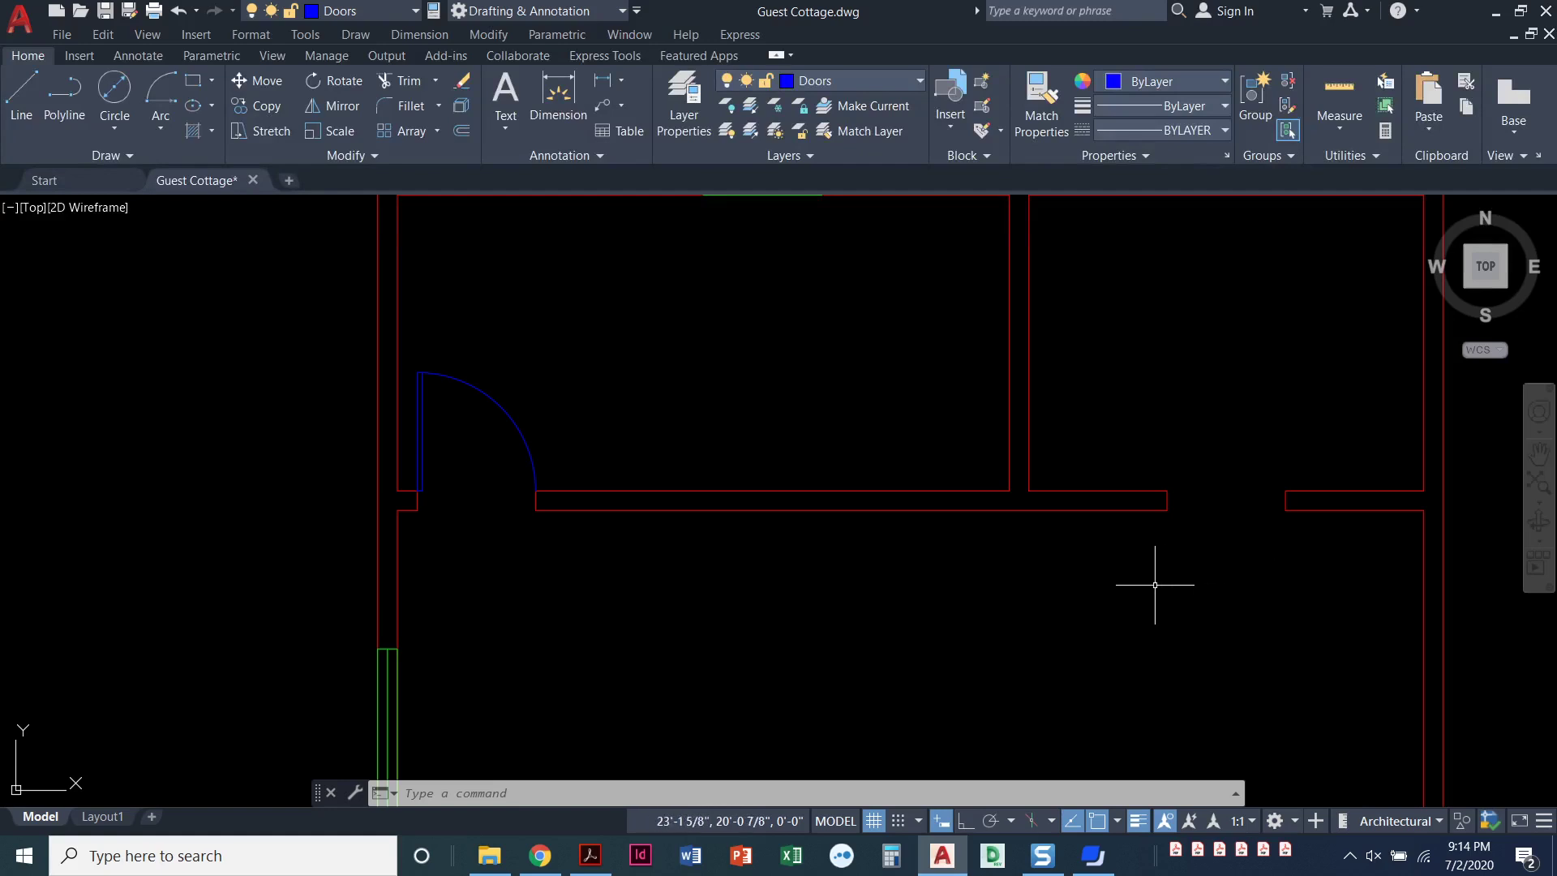
middle_click_drag(933, 578, 803, 586)
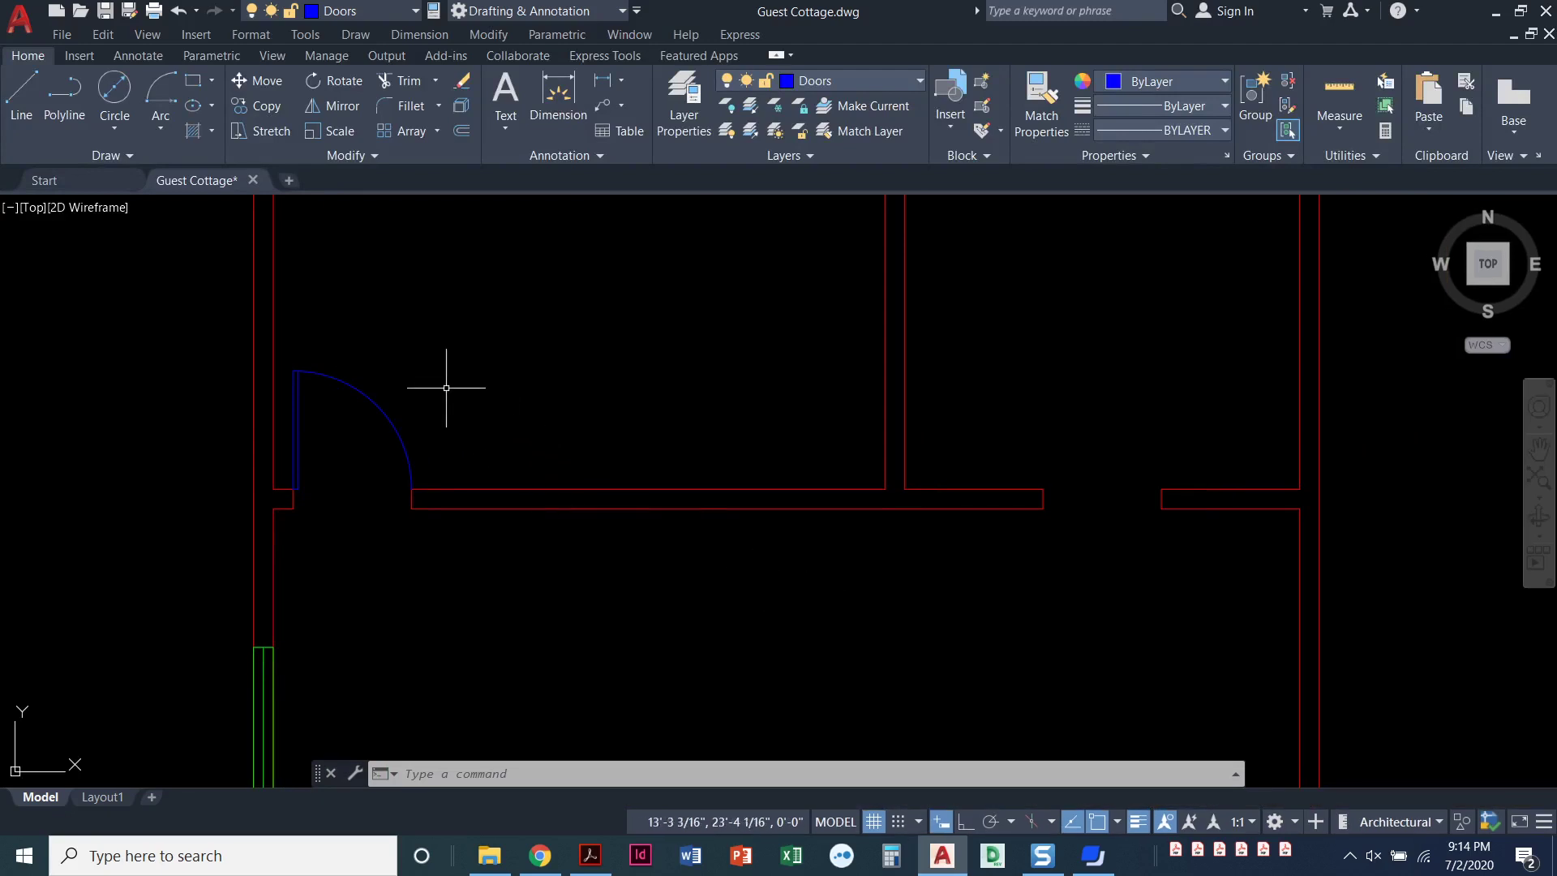
Copy the door's swing arc and leaf from its jamb to the second opening's corner.
left_click(261, 106)
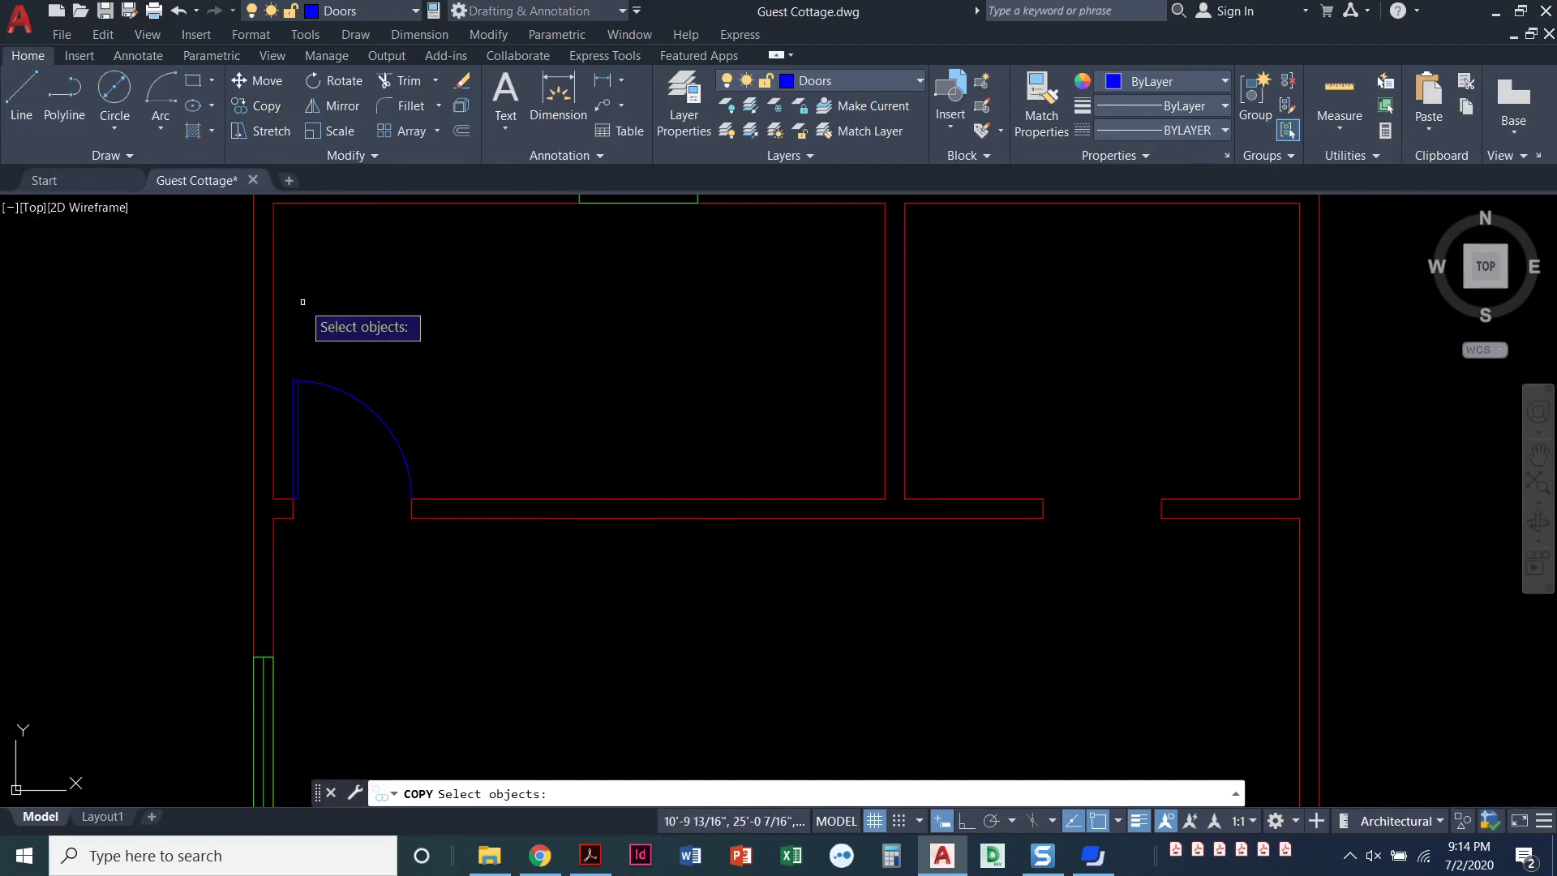
left_click(316, 383)
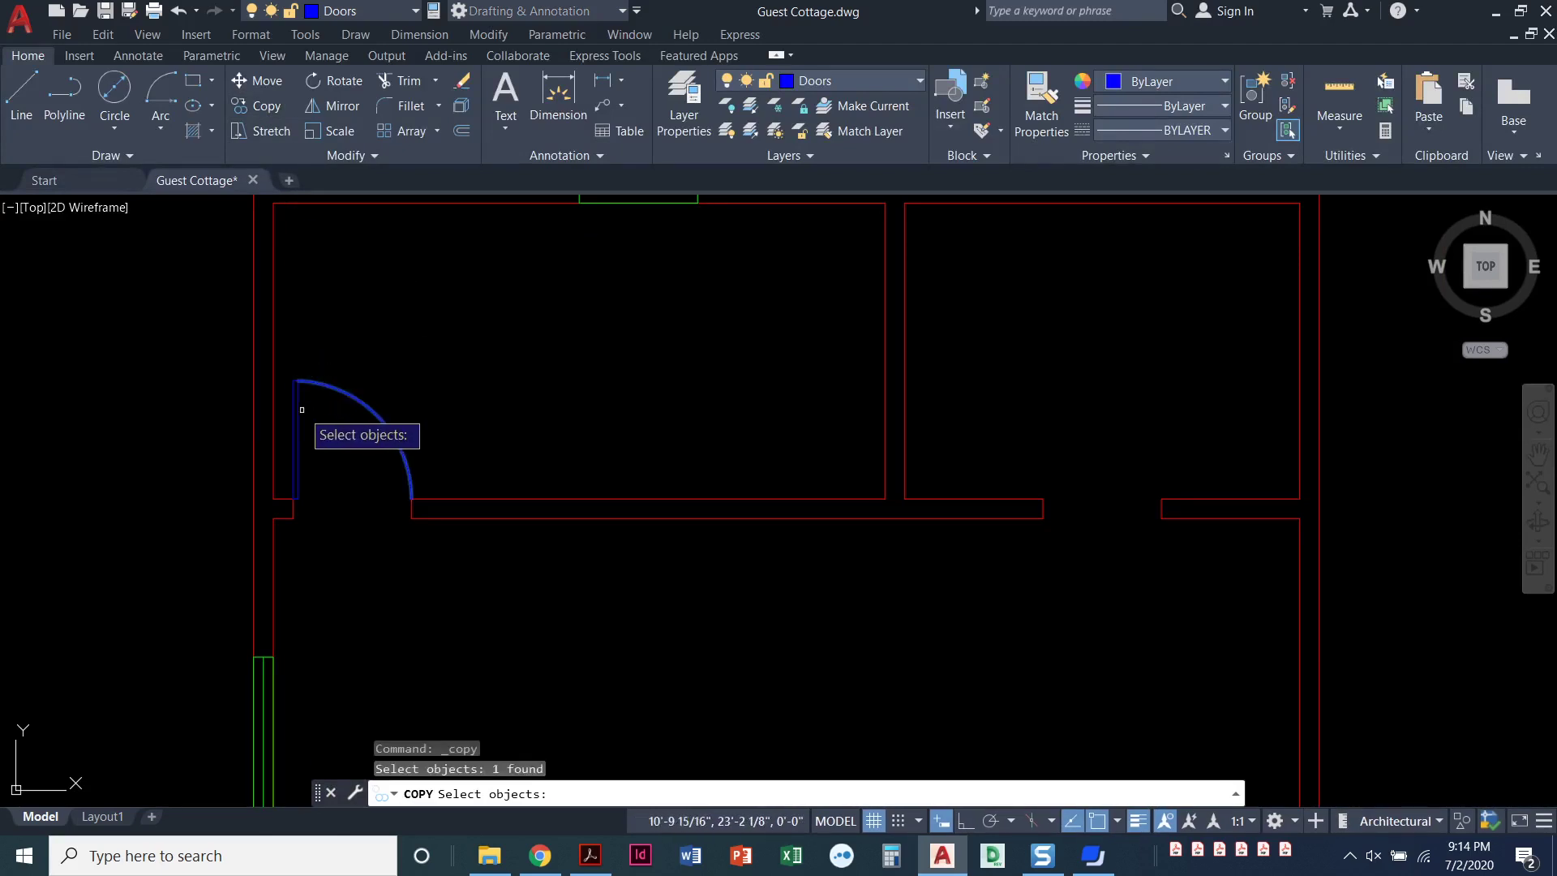
left_click(297, 410)
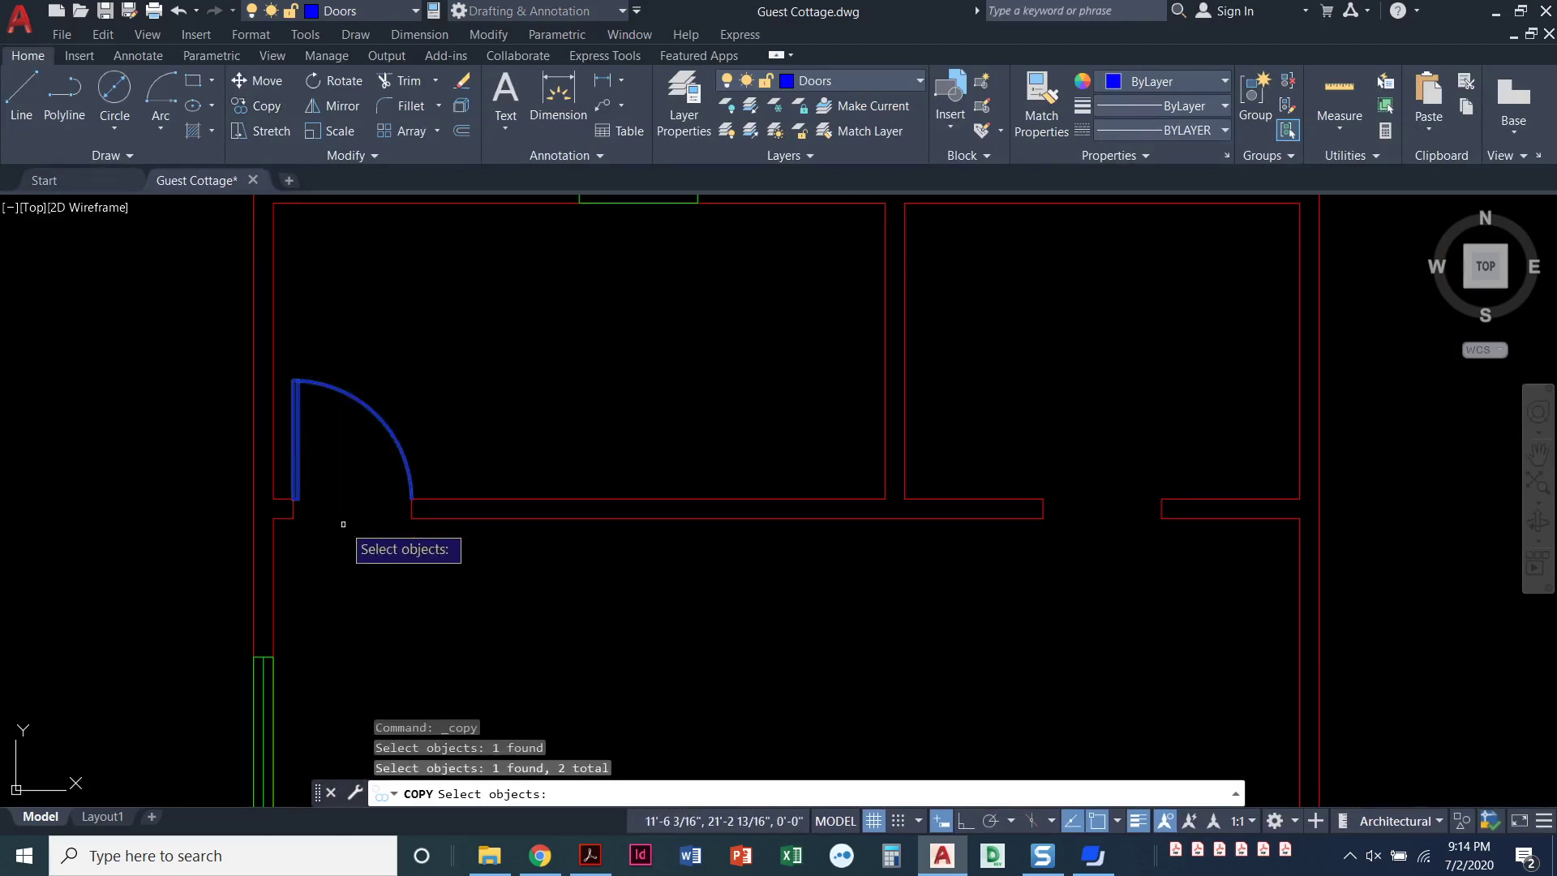
key("Return")
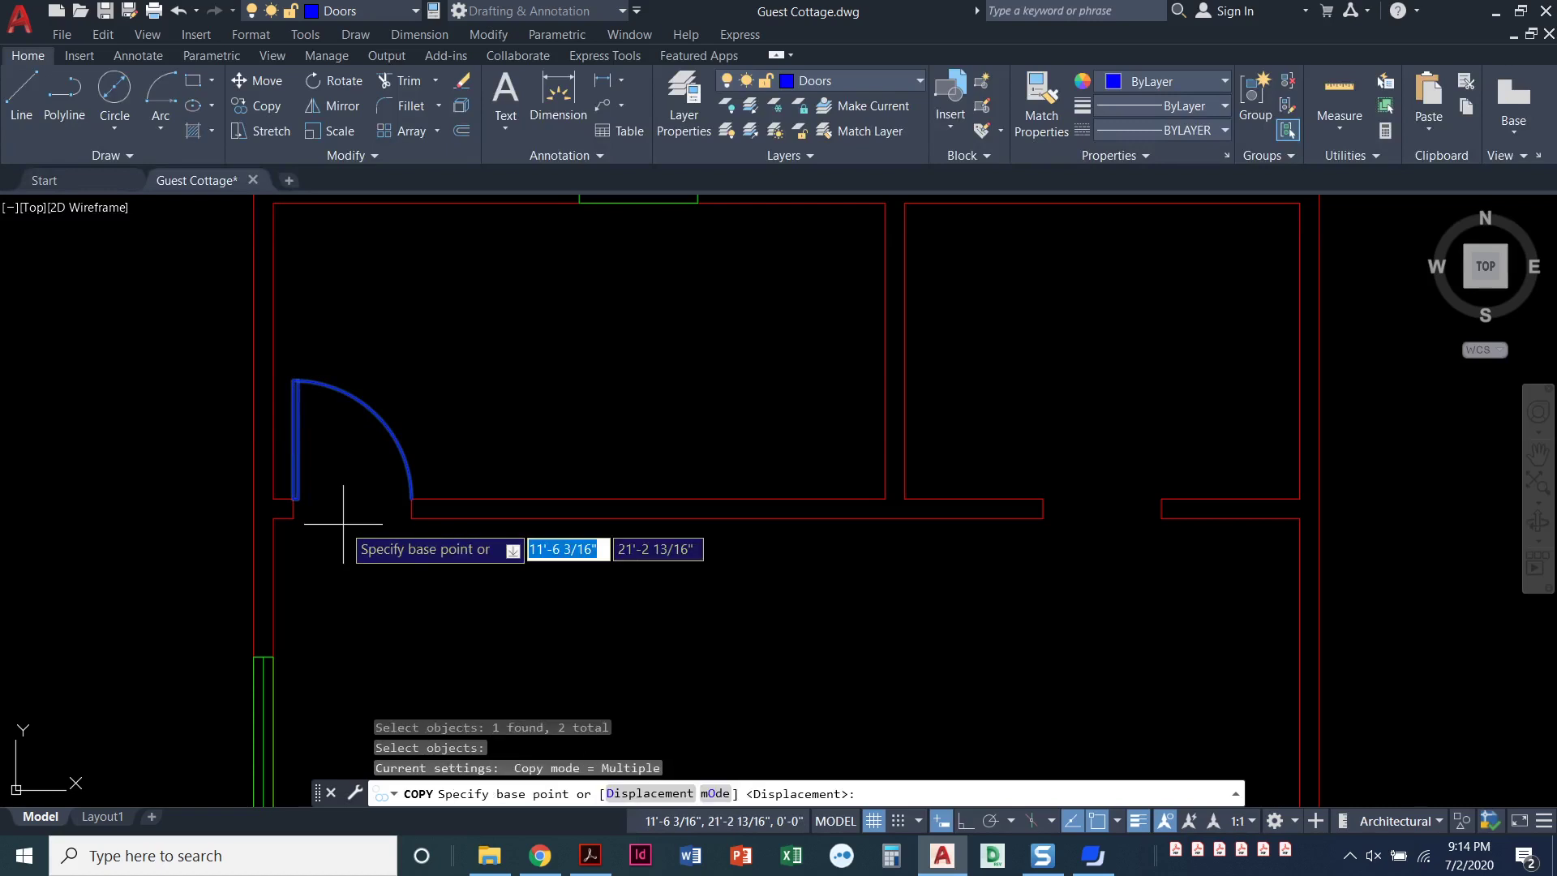
scroll(288, 509, "up", 4)
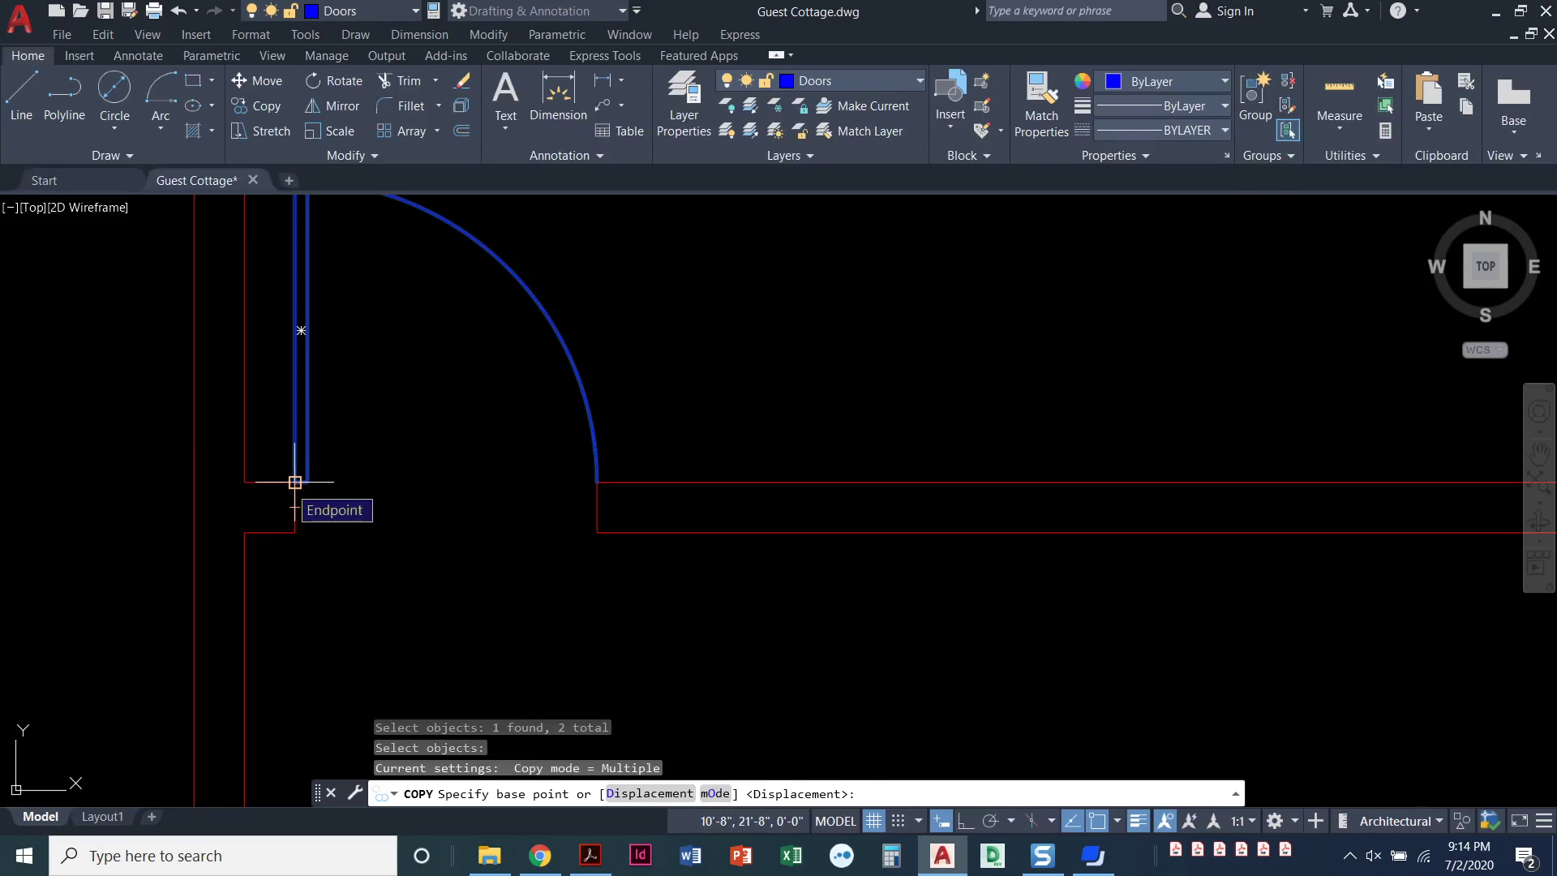
left_click(295, 482)
scroll(357, 559, "down", 5)
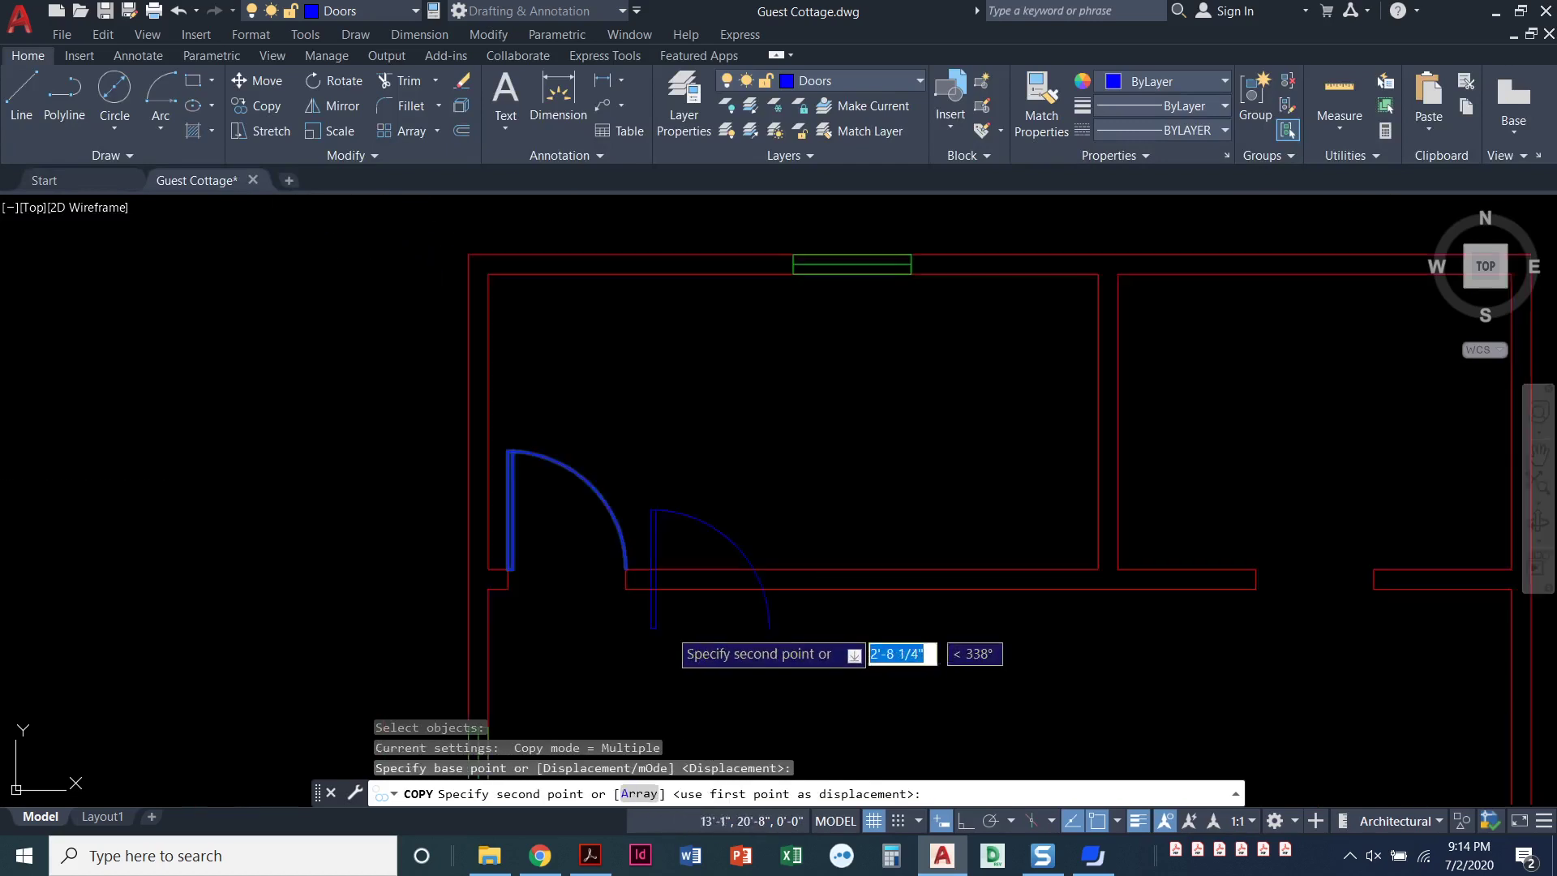
mouse_move(674, 616)
middle_mouse_down()
mouse_move(510, 550)
mouse_move(243, 553)
middle_mouse_up()
scroll(933, 519, "up", 4)
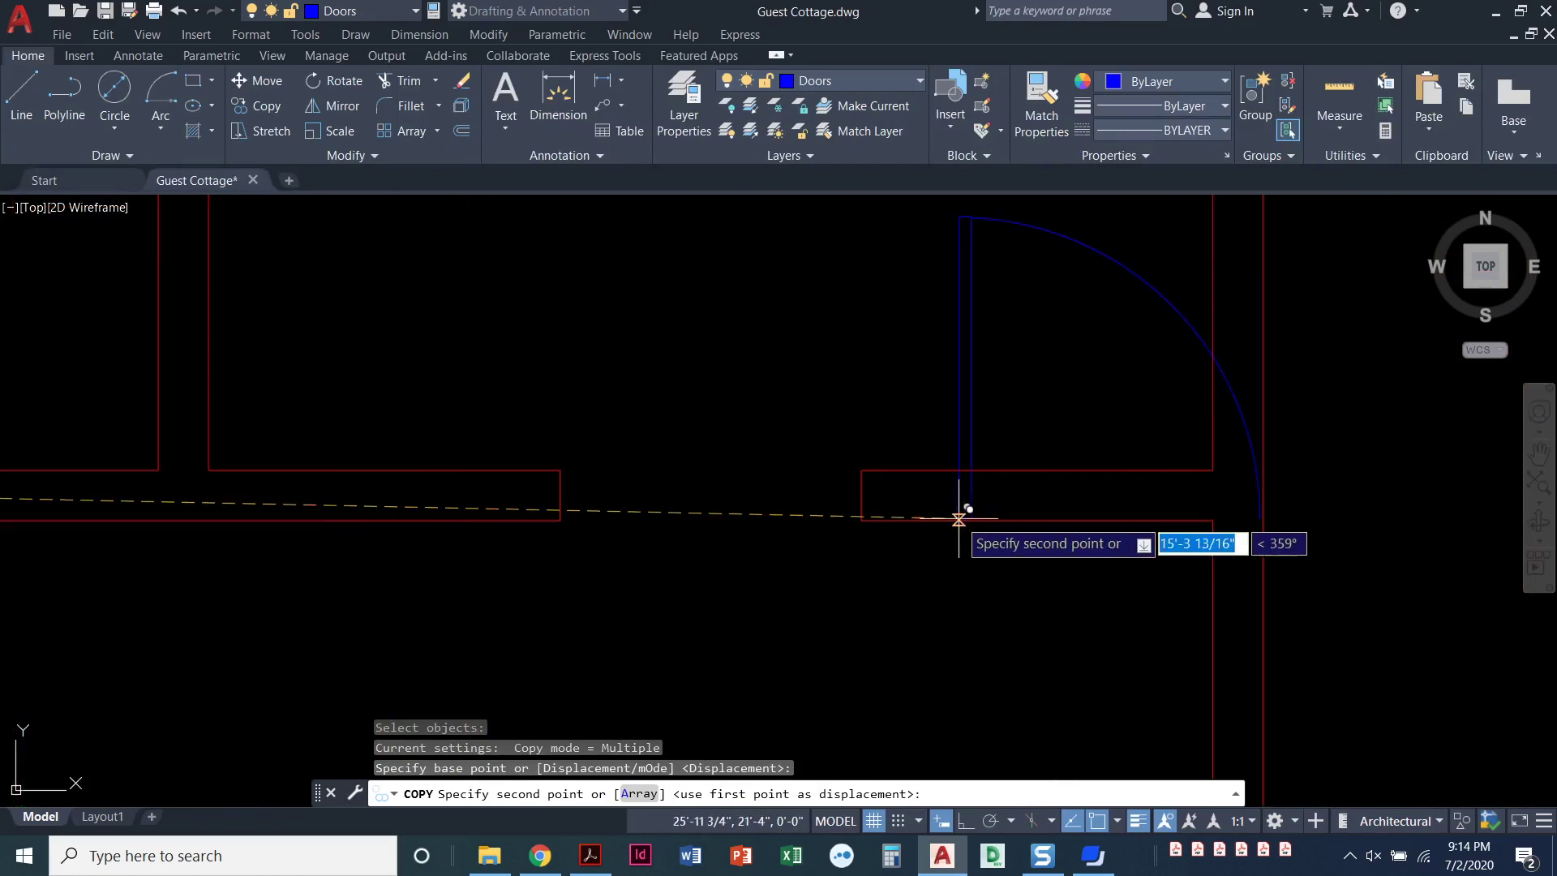
left_click(861, 519)
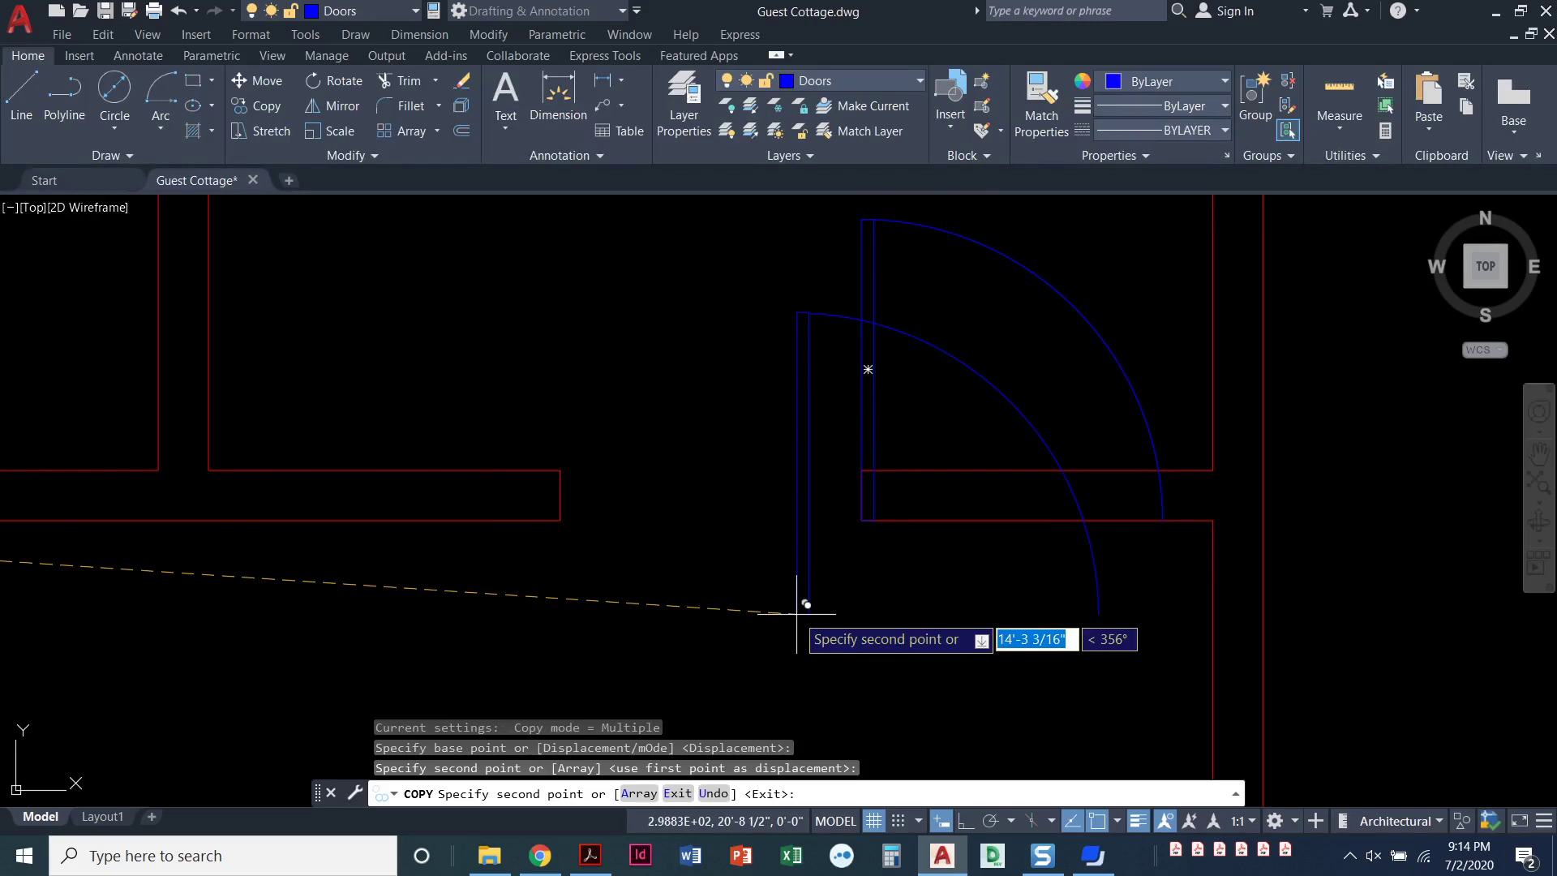
Rotate the copied leaf and arc 90° about its bottom-left corner so it swings downward.
key("Return")
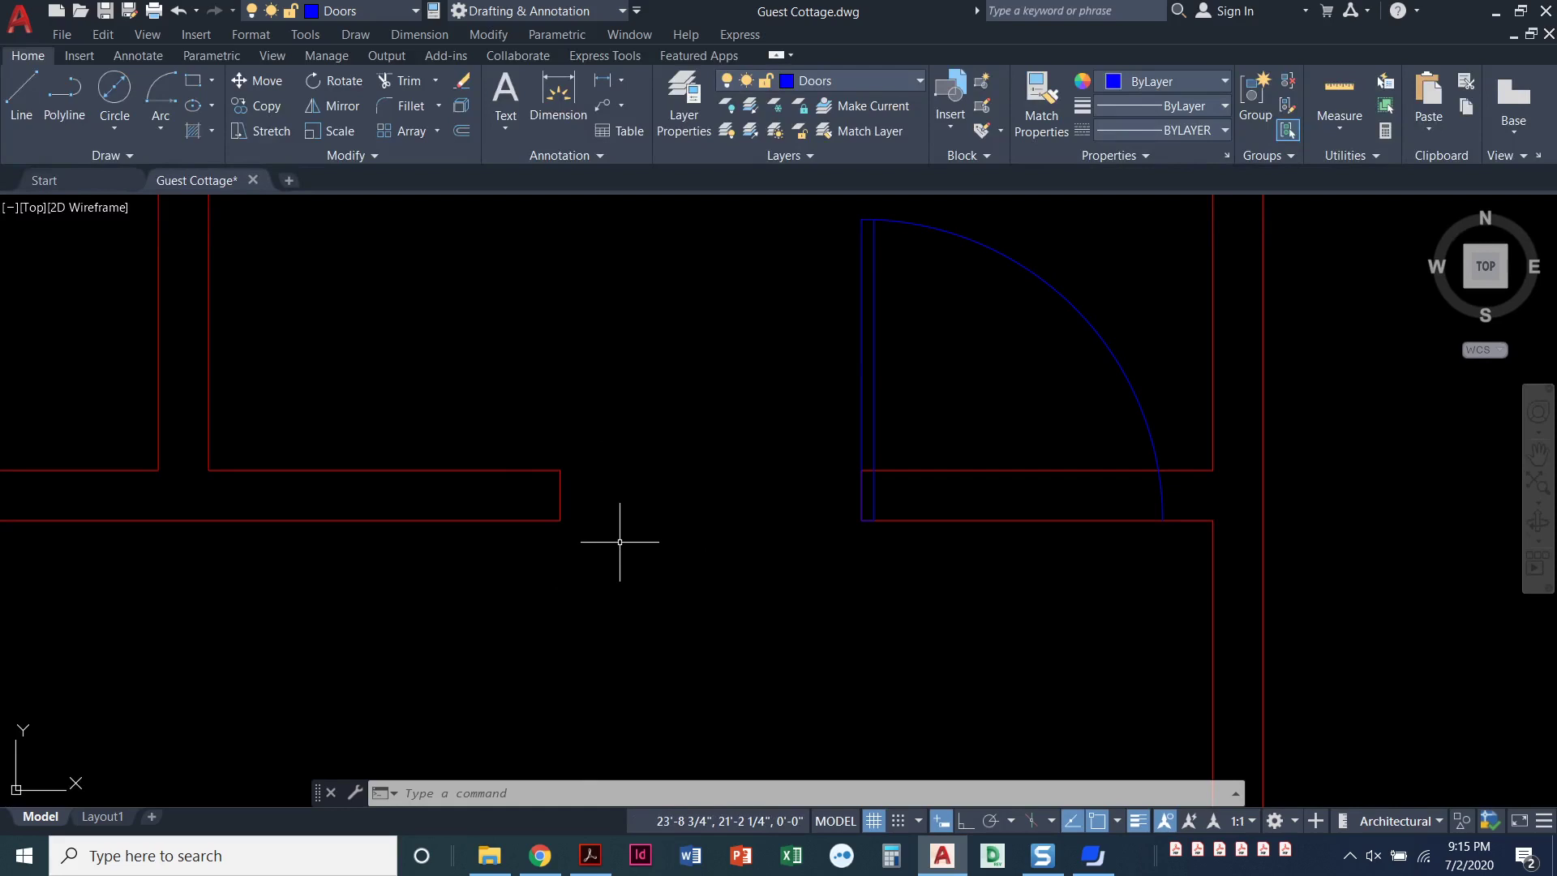
left_click(335, 90)
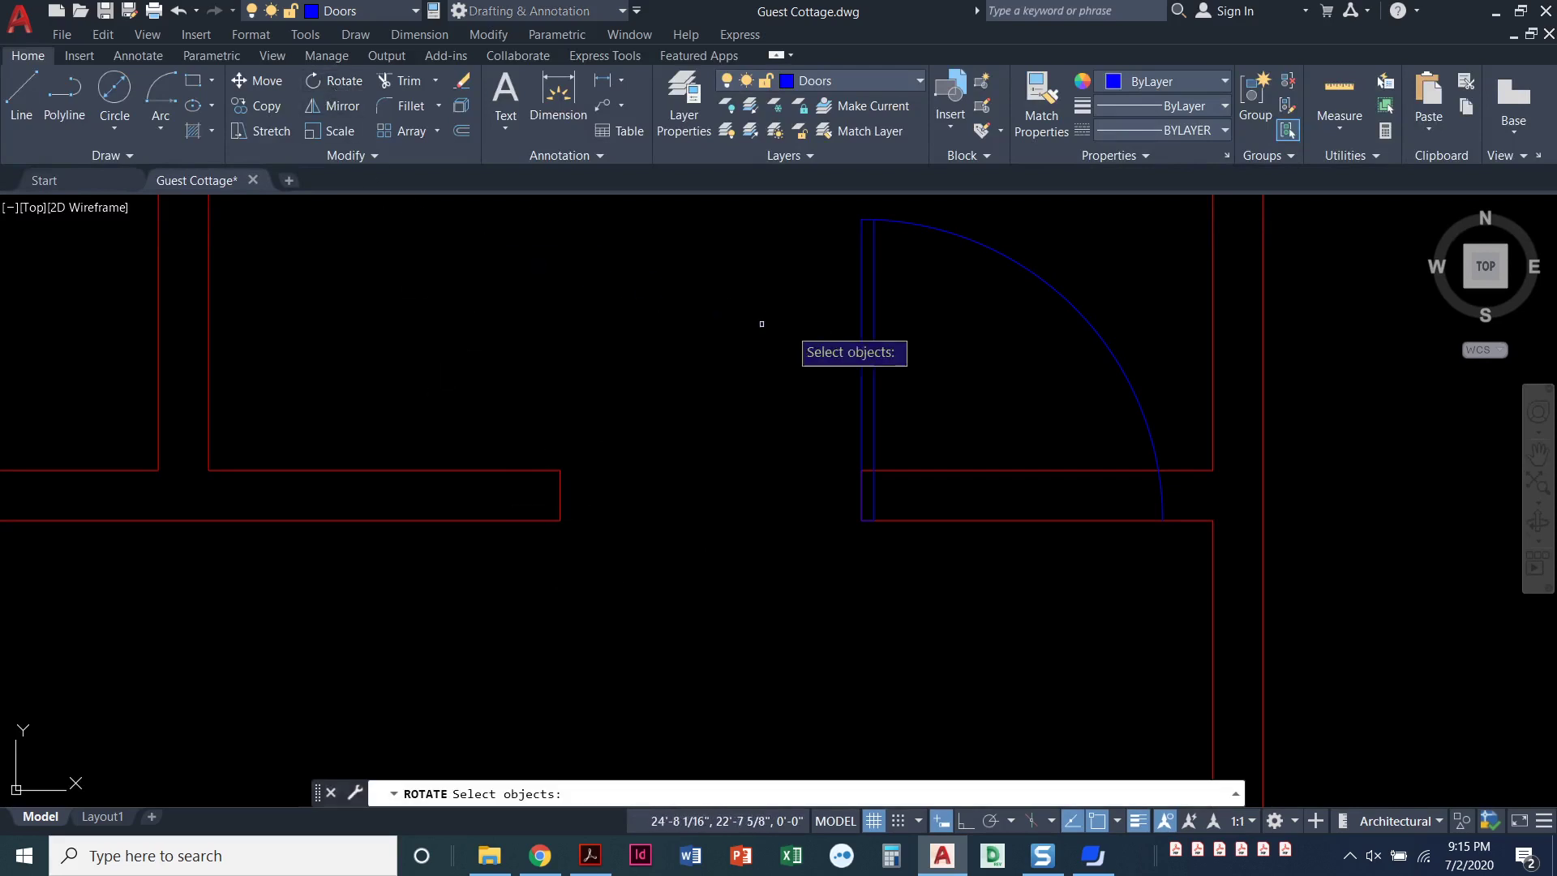
left_click(873, 316)
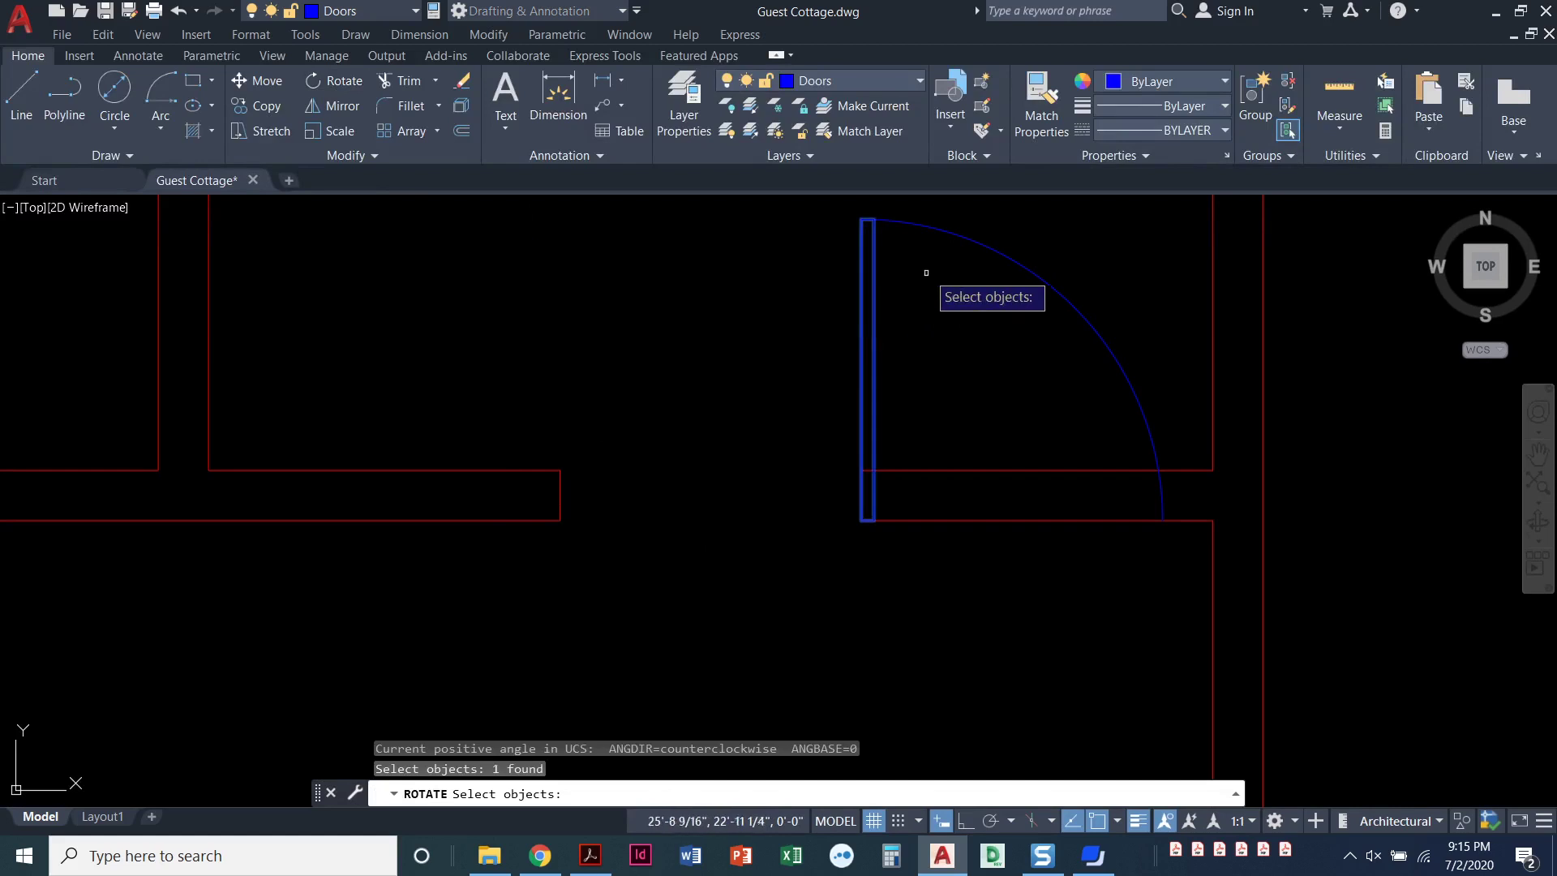
left_click(966, 240)
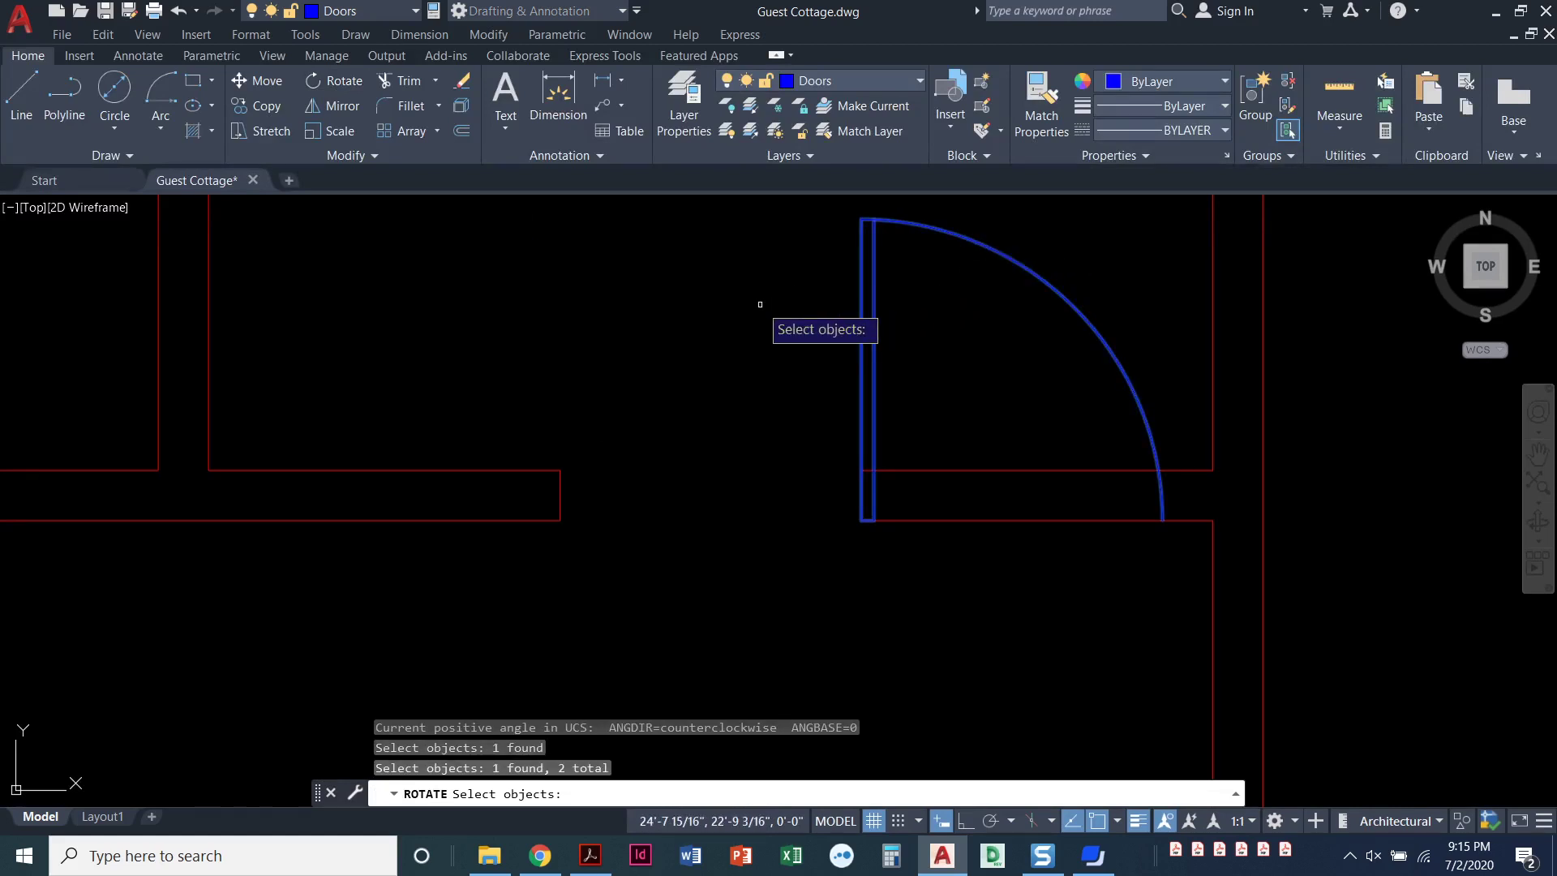
key("Return")
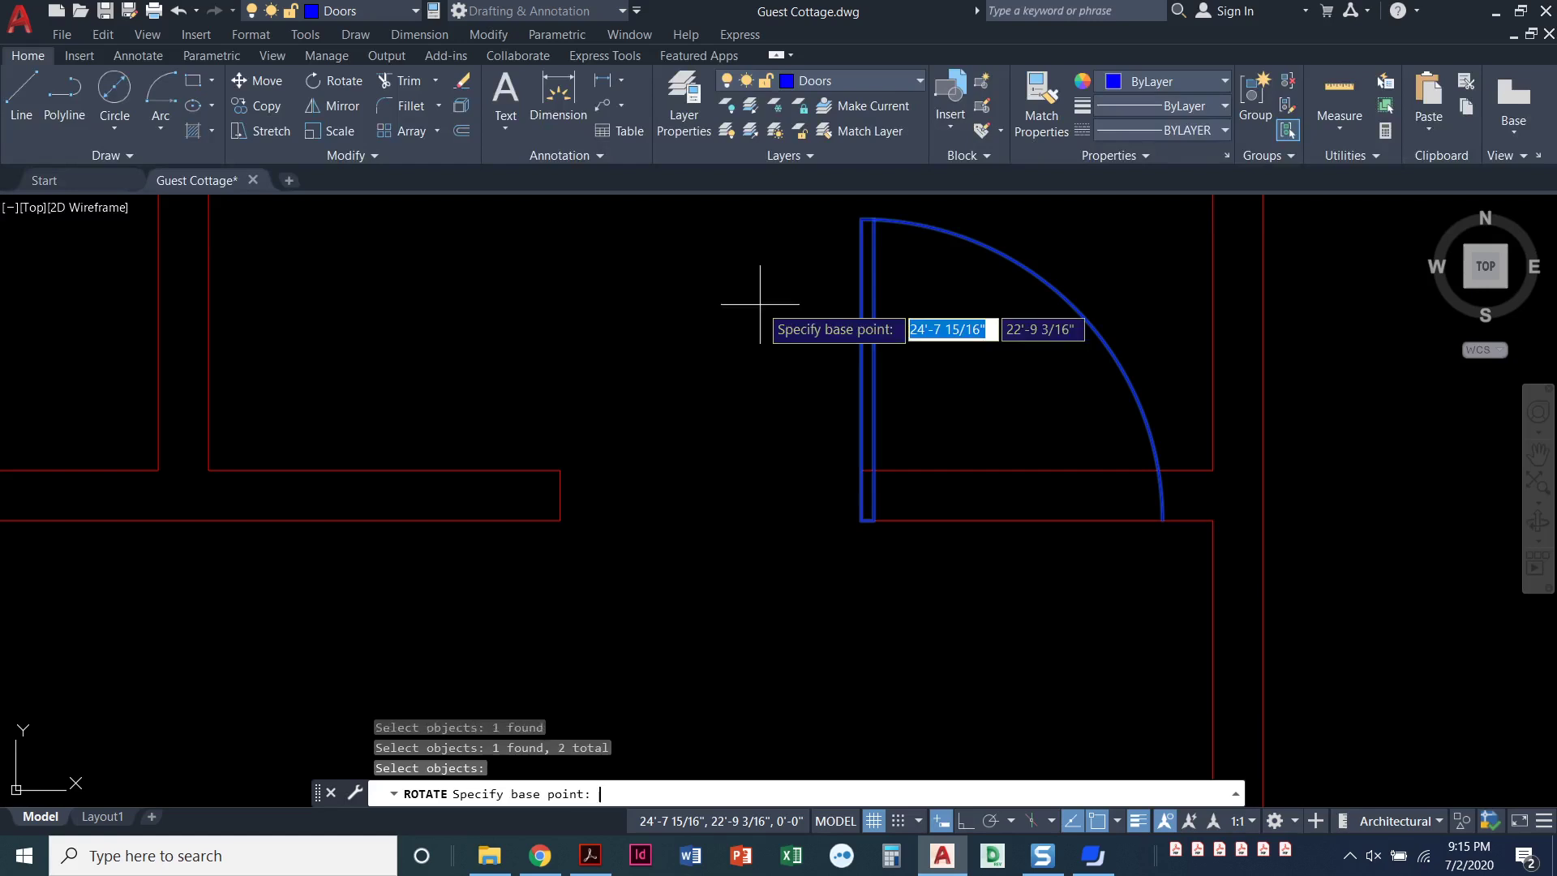
left_click(862, 520)
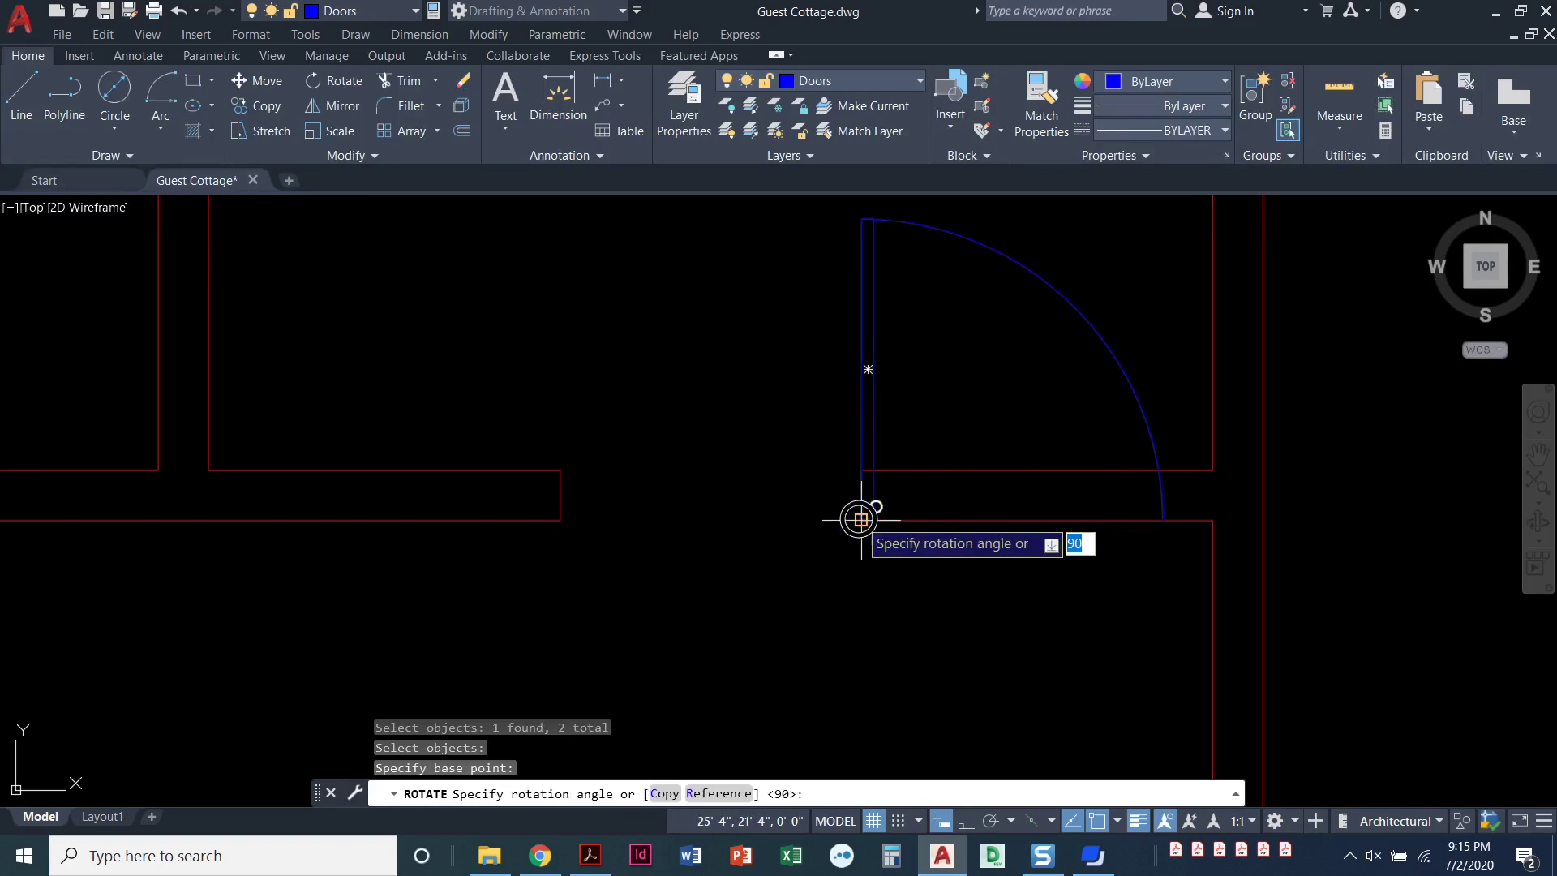
left_click(559, 520)
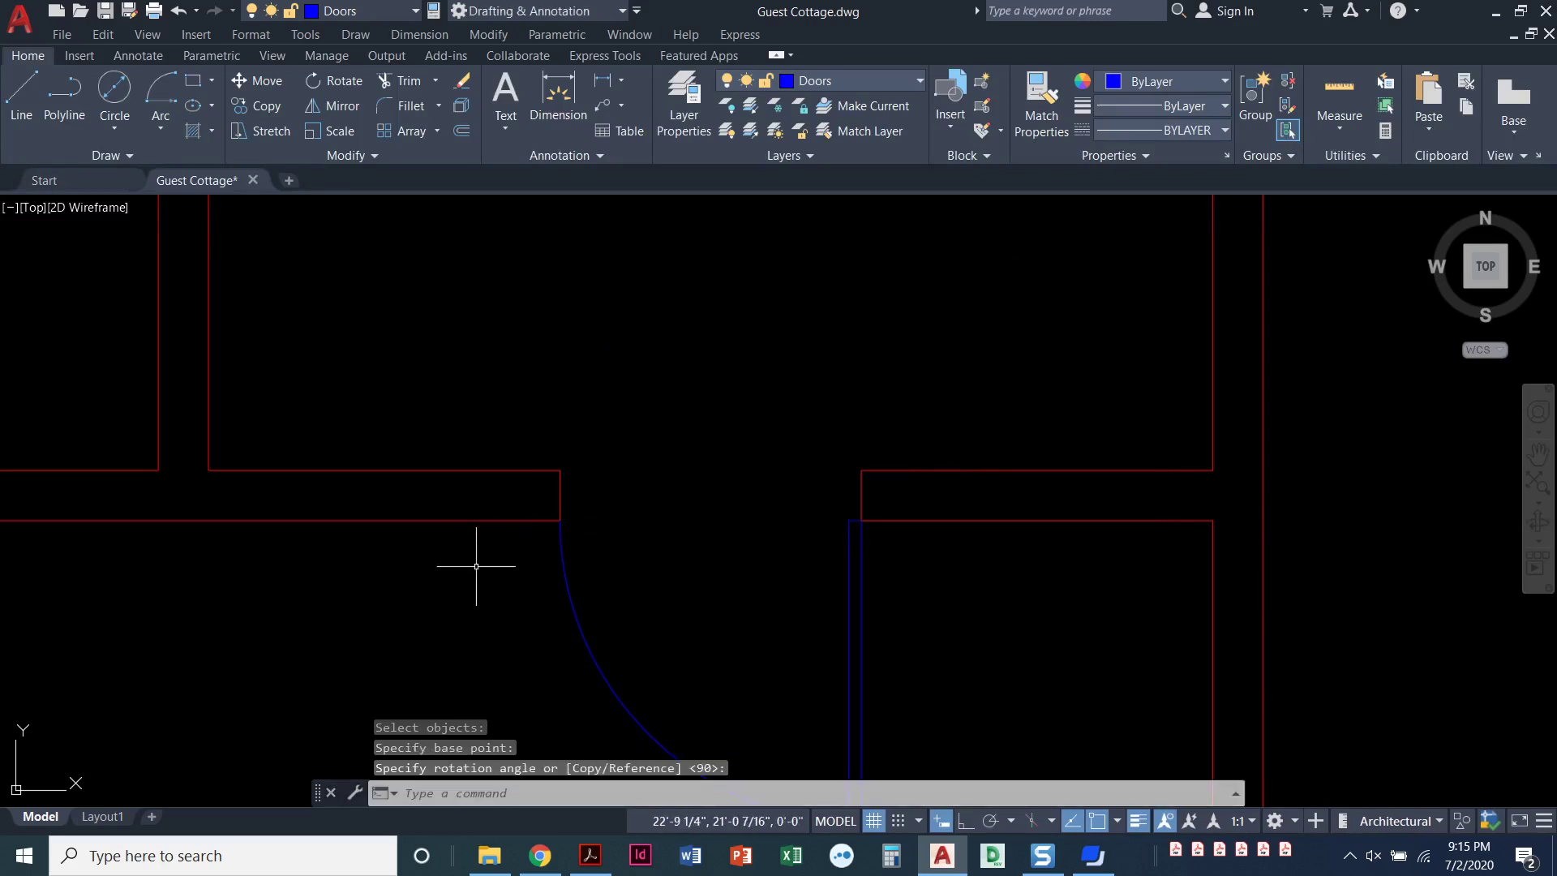
Zoom out and pan until the entire guest cottage floor plan is visible.
scroll(476, 559, "down", 2)
middle_click_drag(476, 563, 711, 523)
scroll(650, 556, "down", 4)
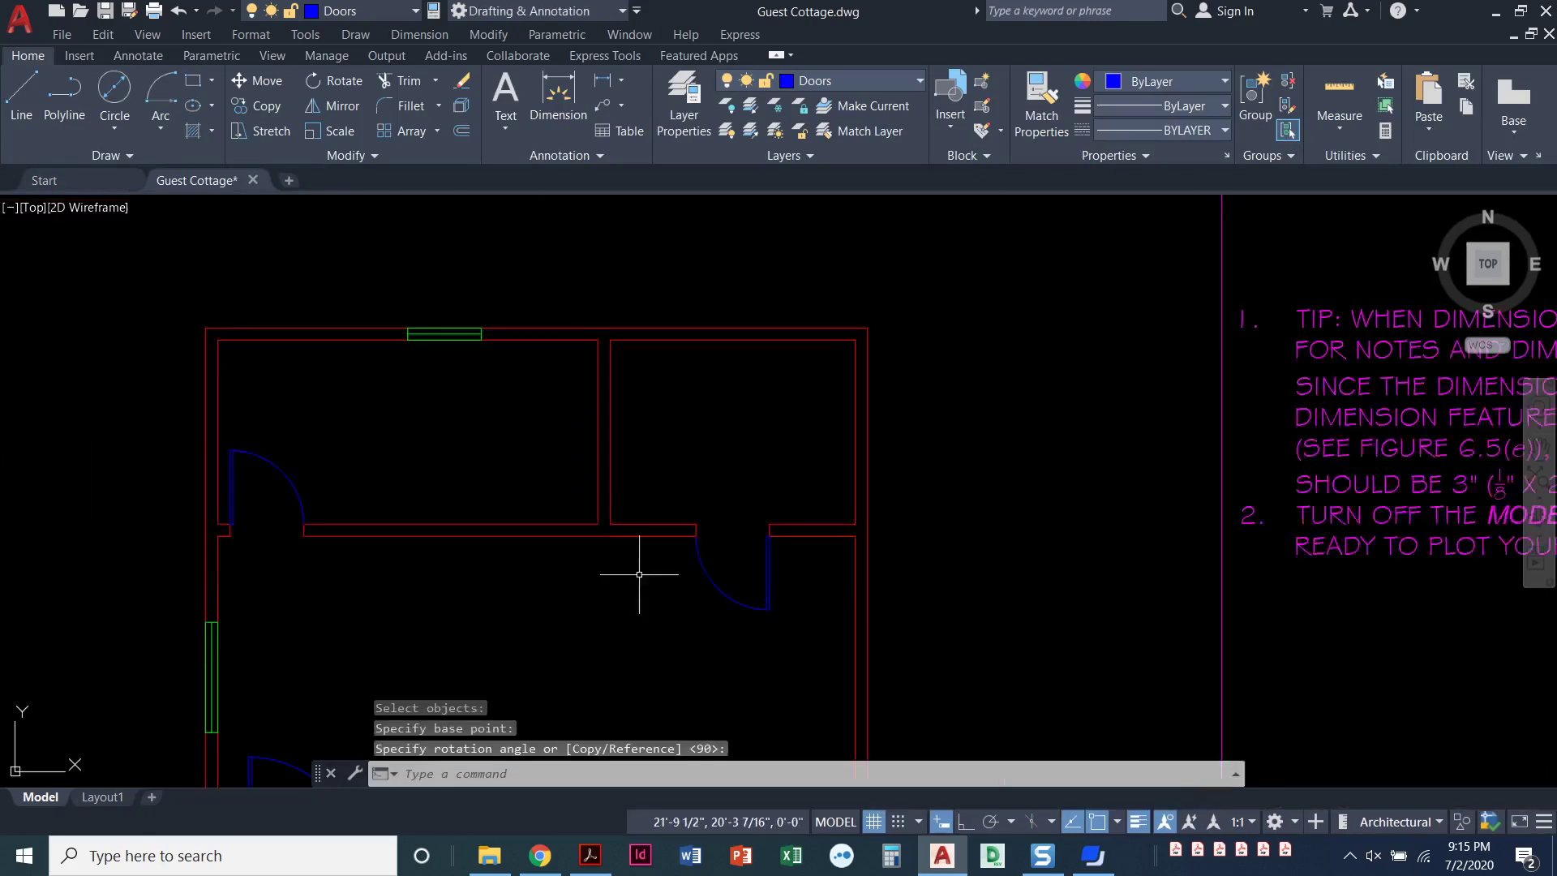
middle_click_drag(643, 573, 729, 441)
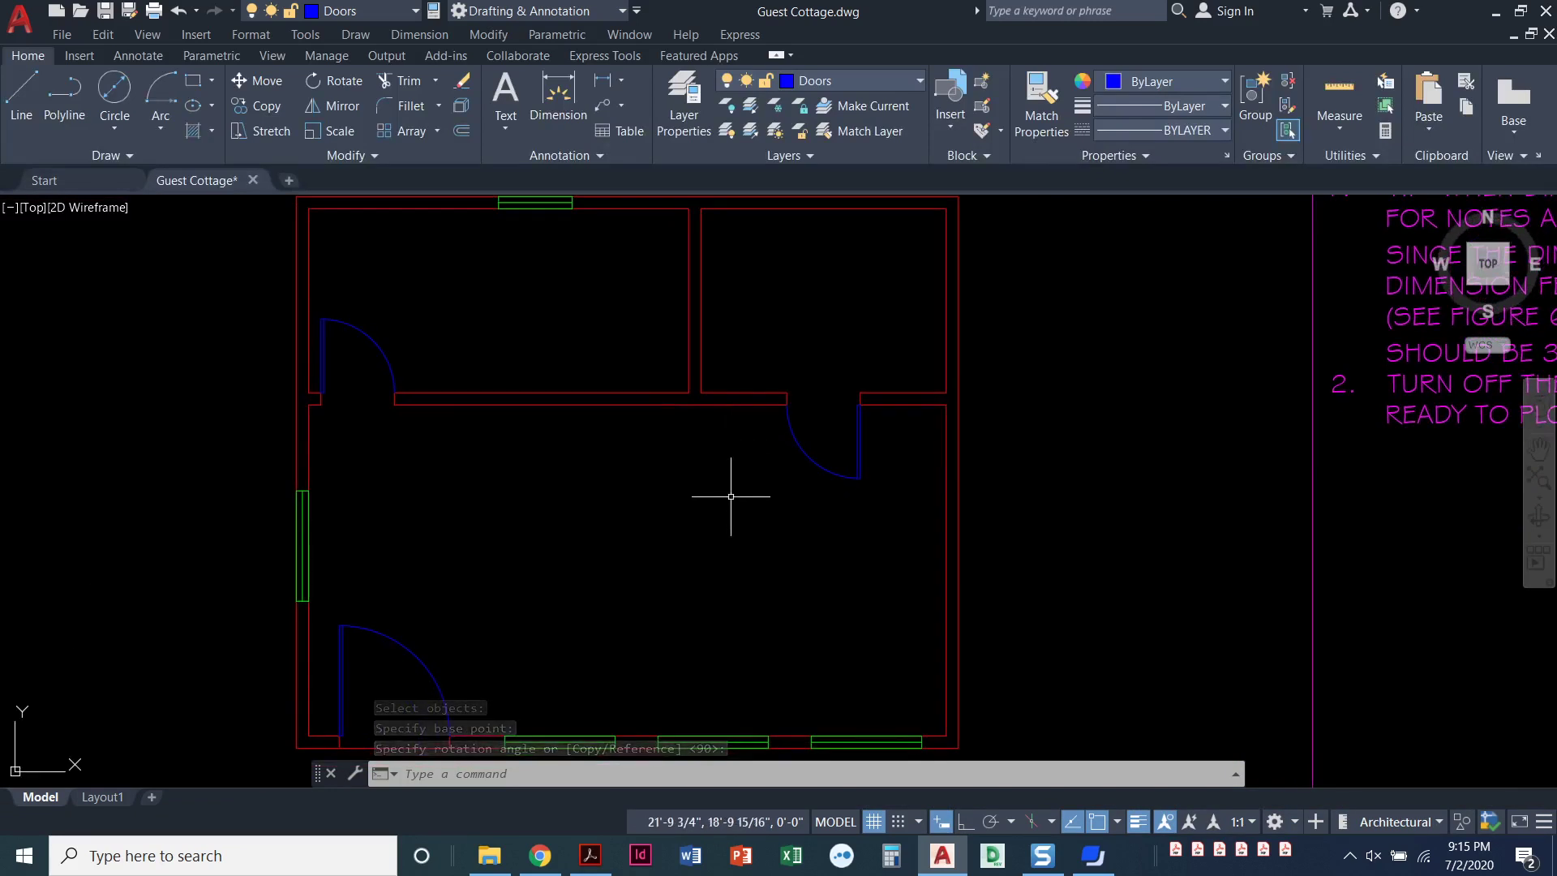
middle_click_drag(733, 497, 767, 494)
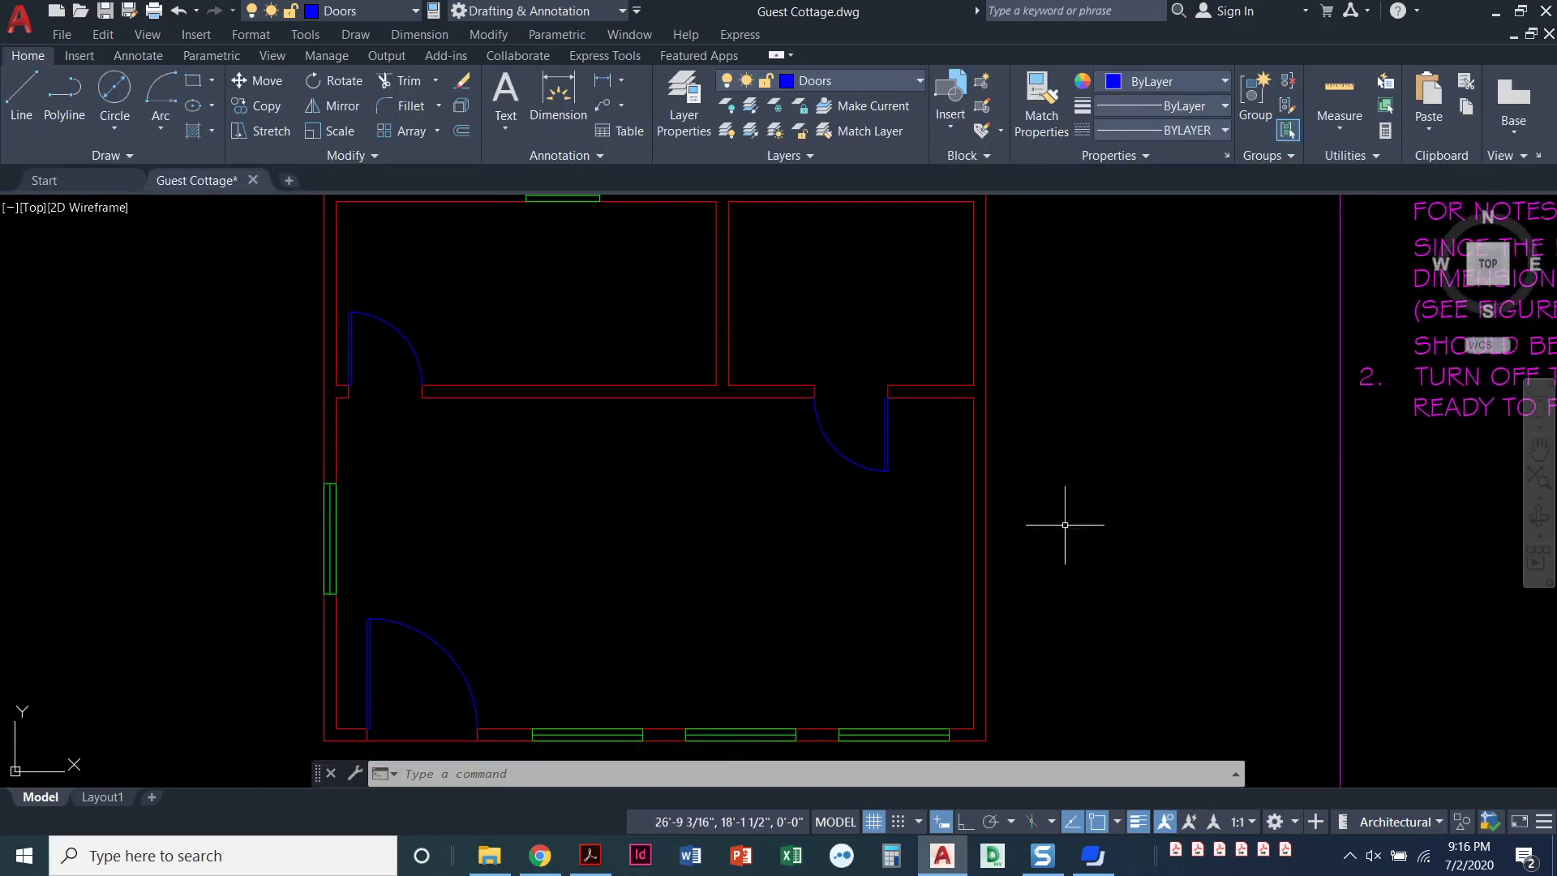